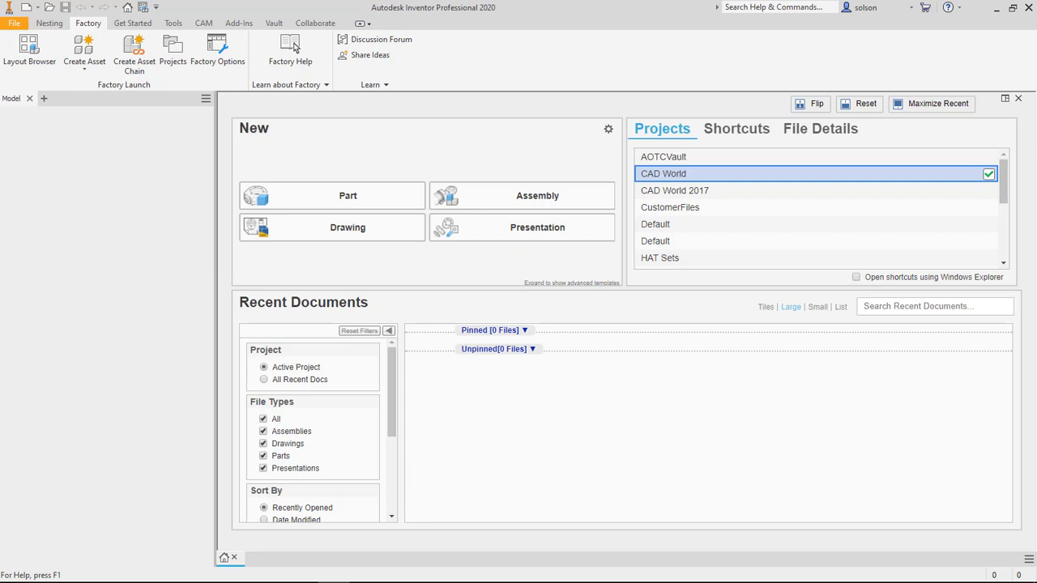
Step: Open 03 Tool (Edge).ipt from the Tools folder and view the cutter from its side
left_click(50, 7)
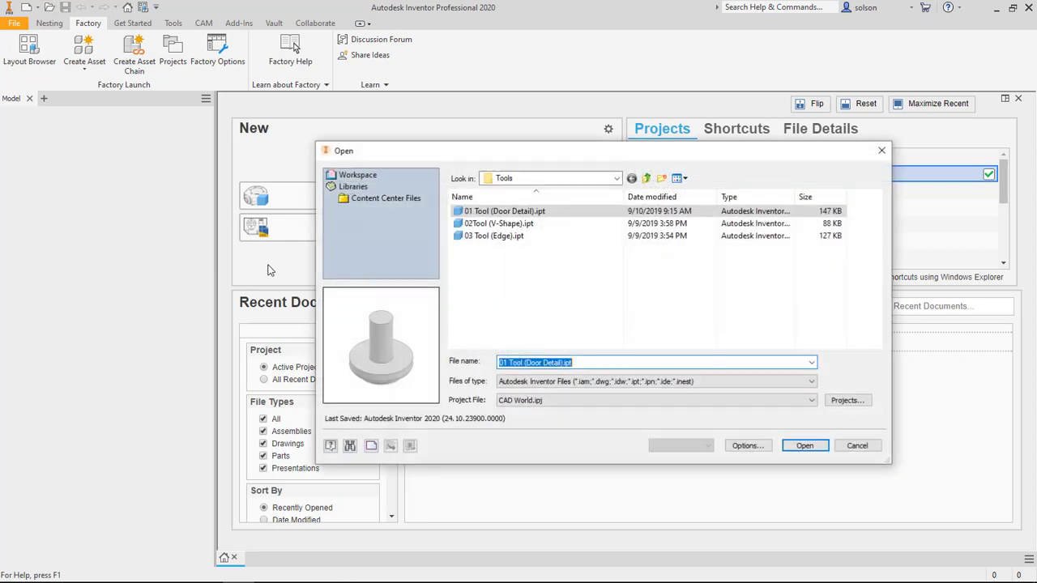
double_click(522, 237)
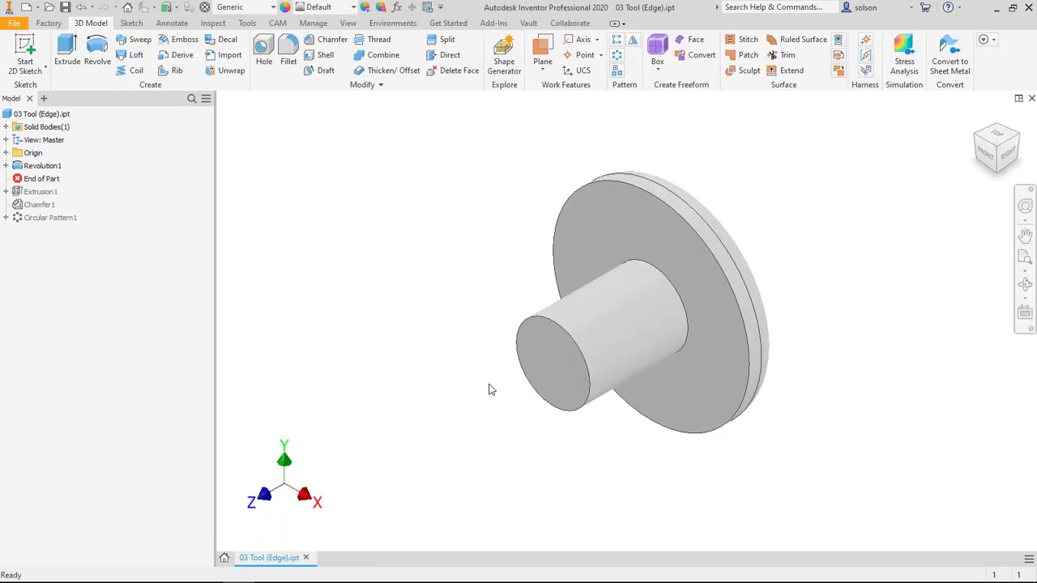
middle_click_drag(518, 364, 510, 265, "shift")
scroll(508, 266, "down", 3)
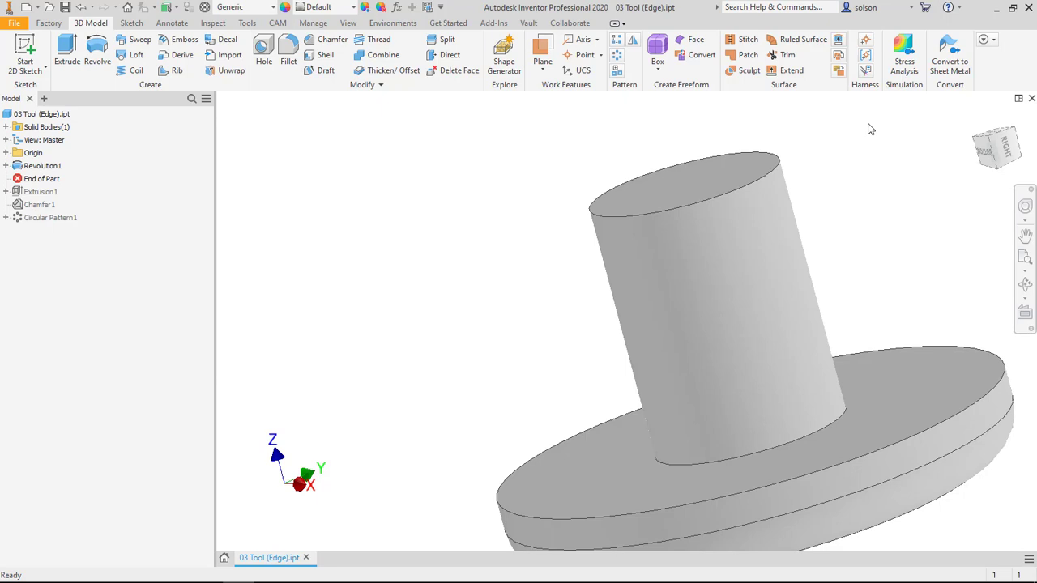
Step: Inspect the edge tool's Revolution1 sketch and locate the origin center point on its profile, leaving the sketch when done
right_click(47, 167)
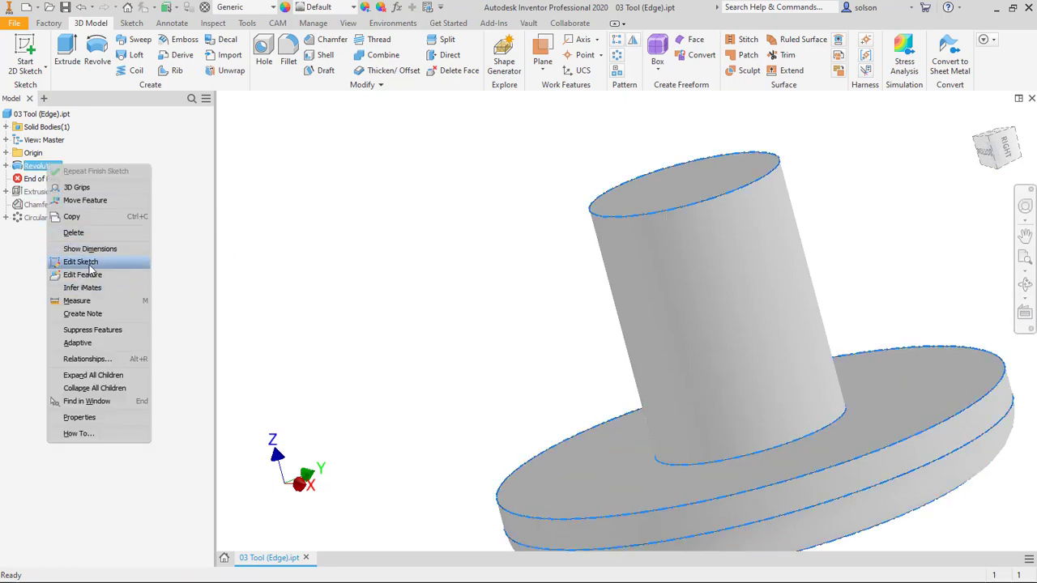
left_click(90, 264)
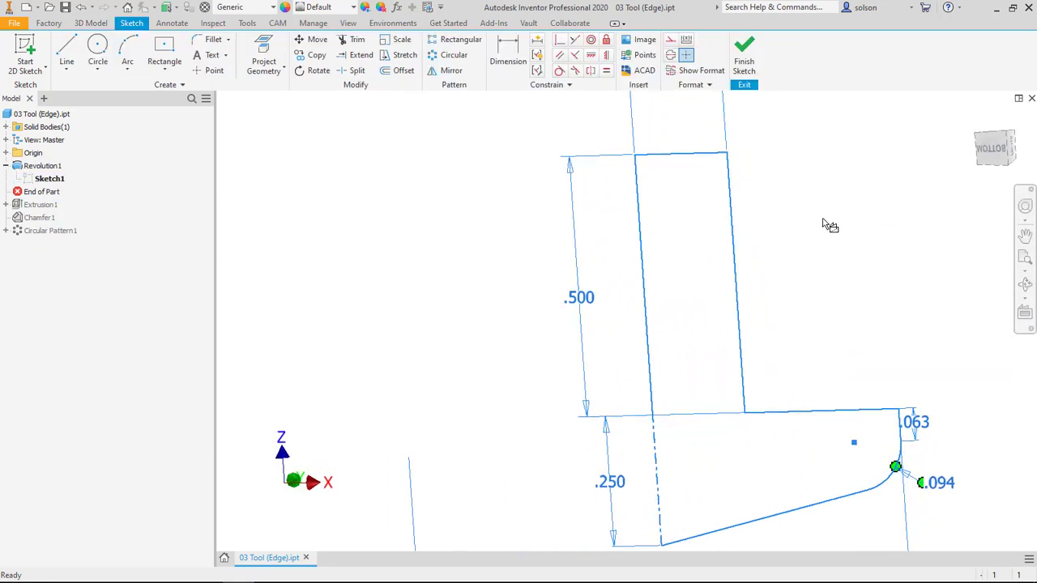
scroll(707, 221, "down", 5)
scroll(703, 271, "up", 3)
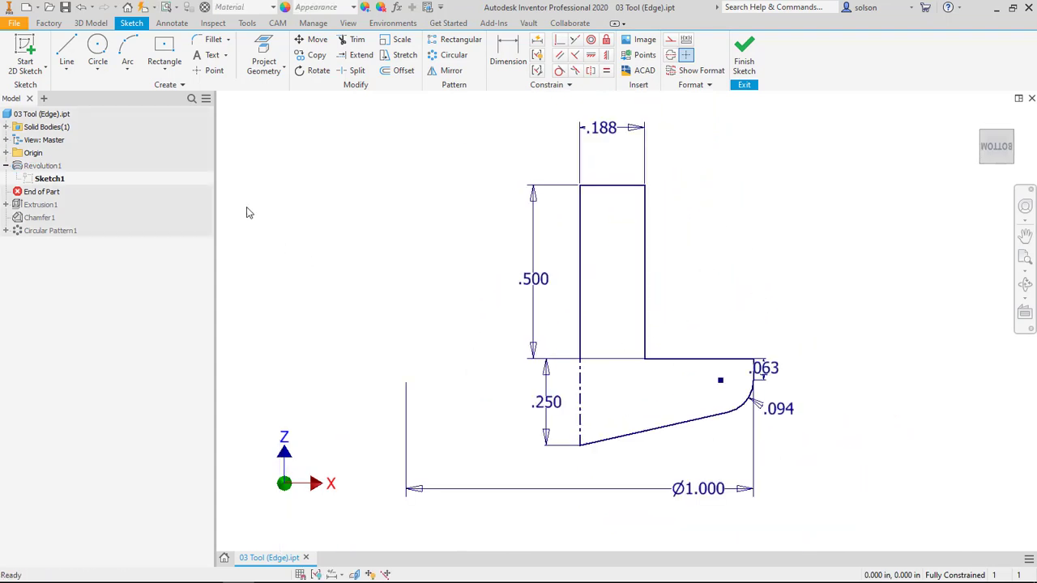
left_click(5, 153)
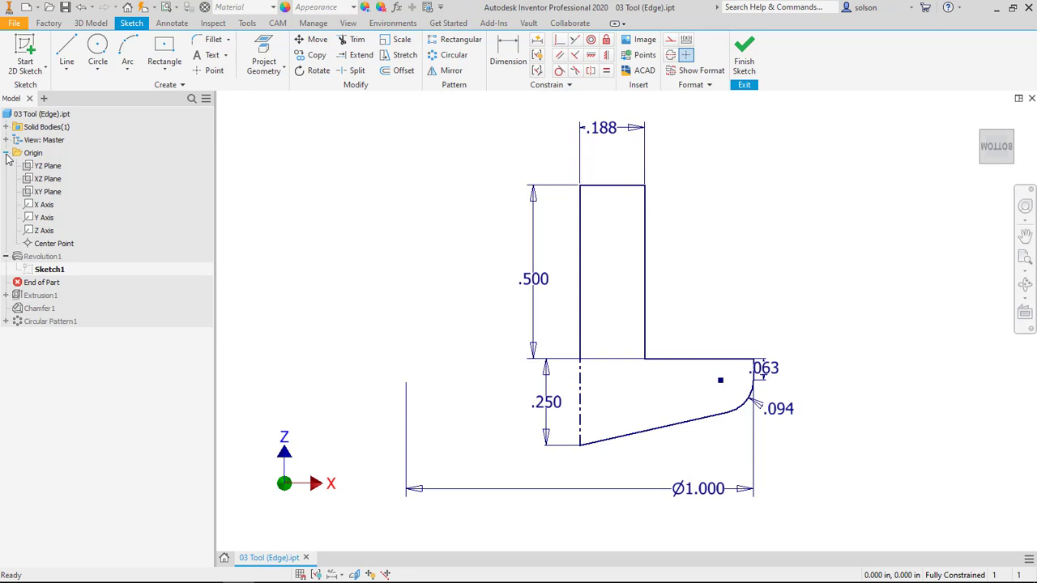
left_click(49, 243)
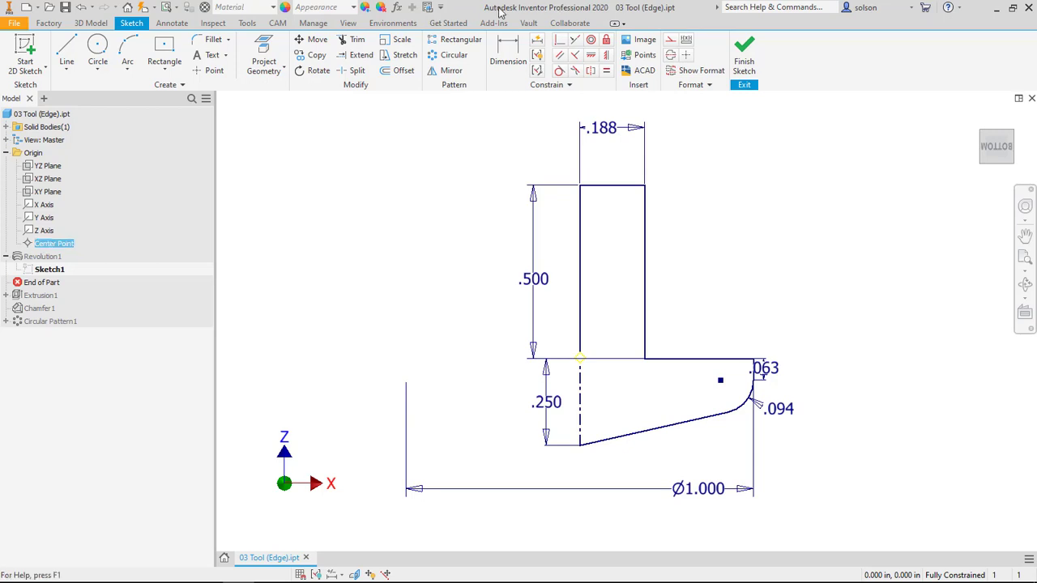
left_click(744, 57)
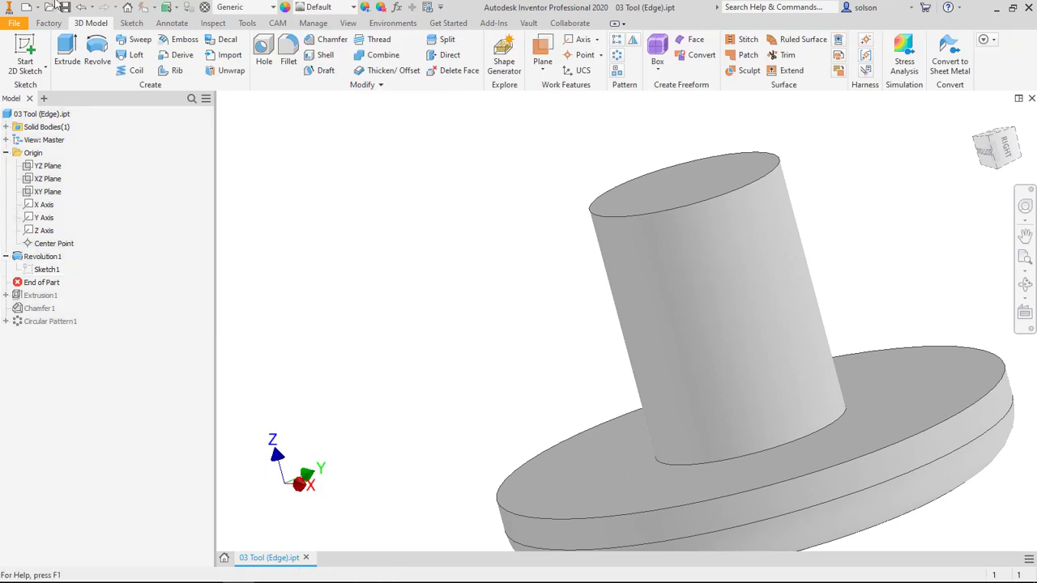
Step: Open 01 Tool (Door Detail).ipt and view it from the front
left_click(47, 7)
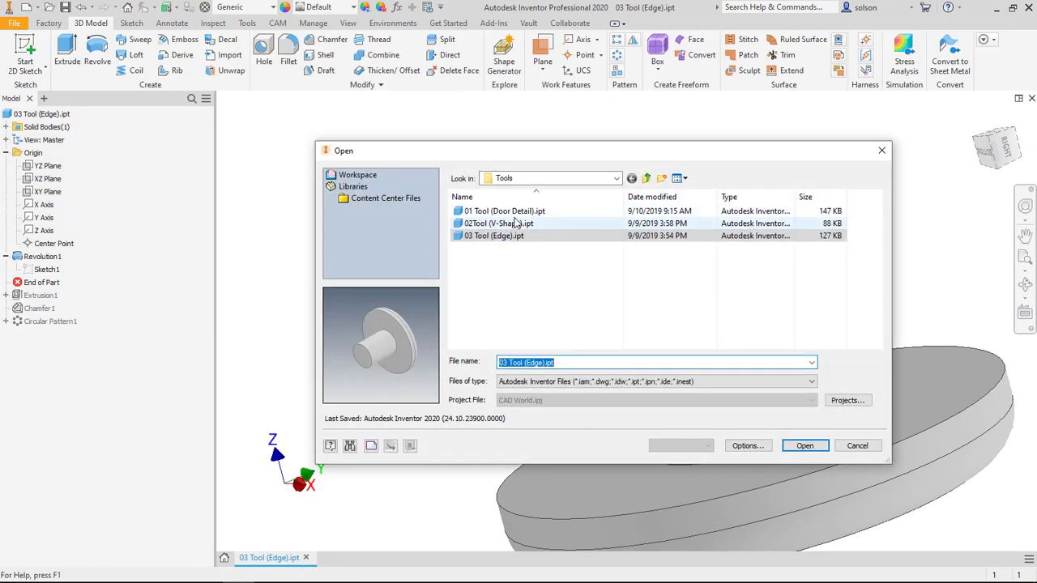
double_click(510, 212)
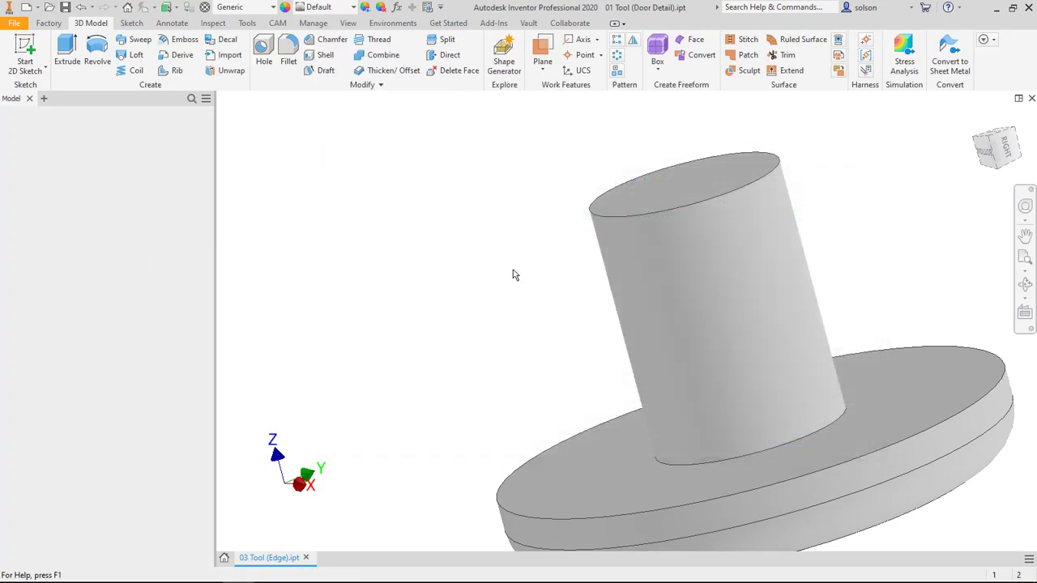
left_click(985, 154)
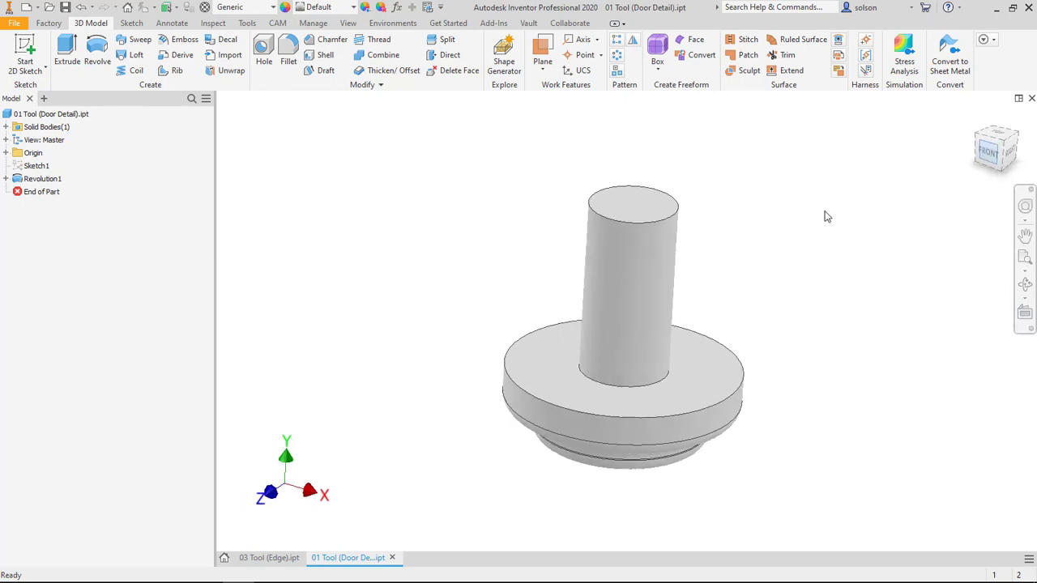
Step: Inspect Sketch1 of the door detail tool and its profile's relation to the origin, leaving the sketch when done
right_click(37, 166)
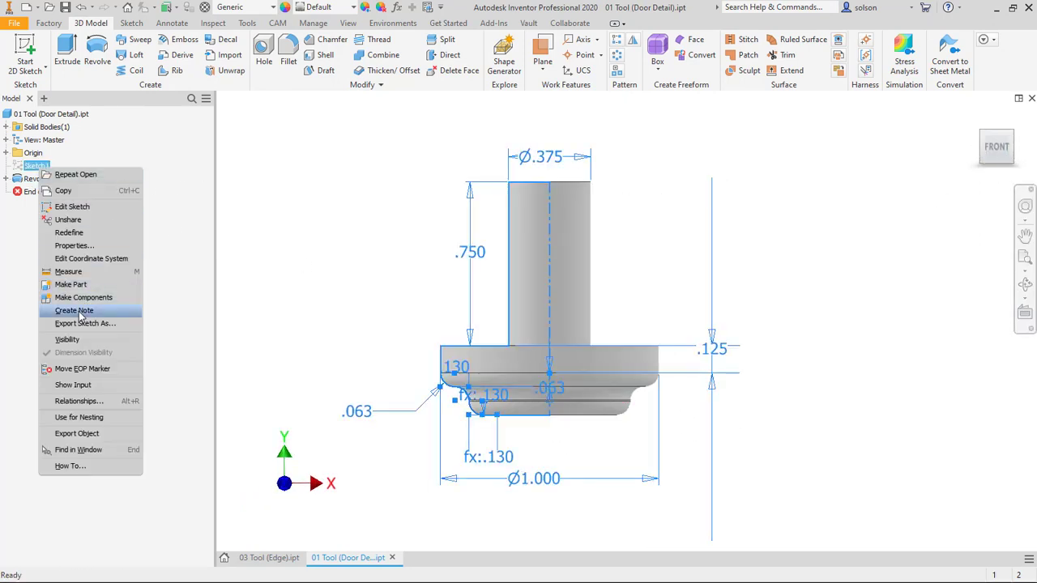
left_click(81, 208)
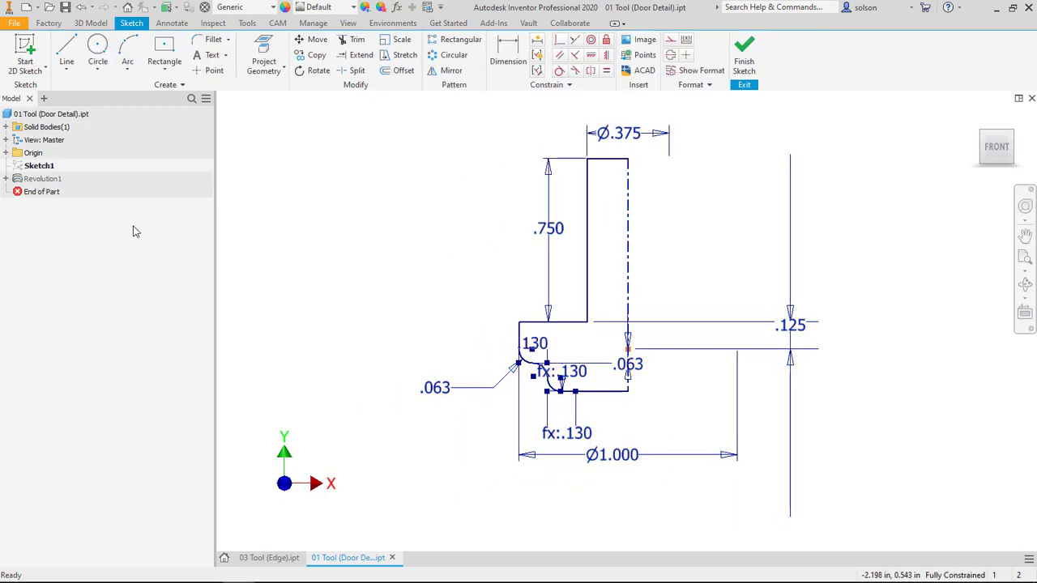
left_click(6, 152)
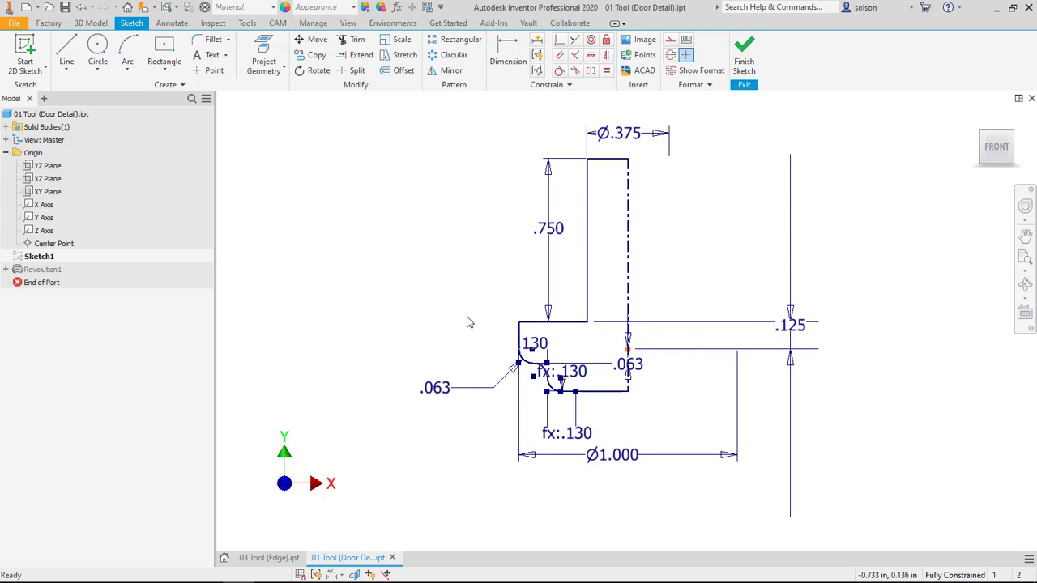
left_click(742, 53)
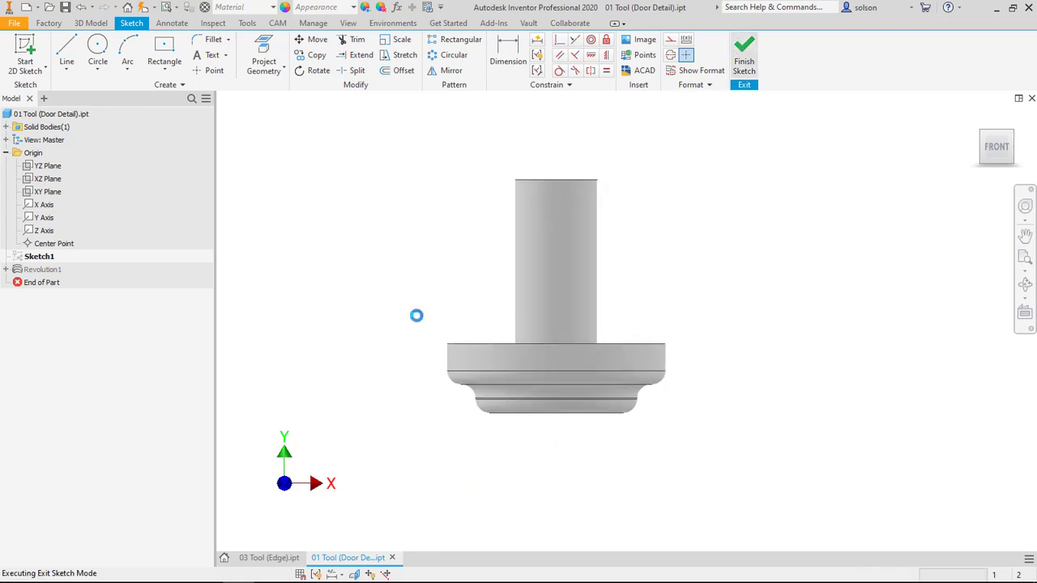
mouse_move(458, 312)
middle_mouse_down("shift")
mouse_move(380, 319)
mouse_move(388, 326)
middle_mouse_up("shift")
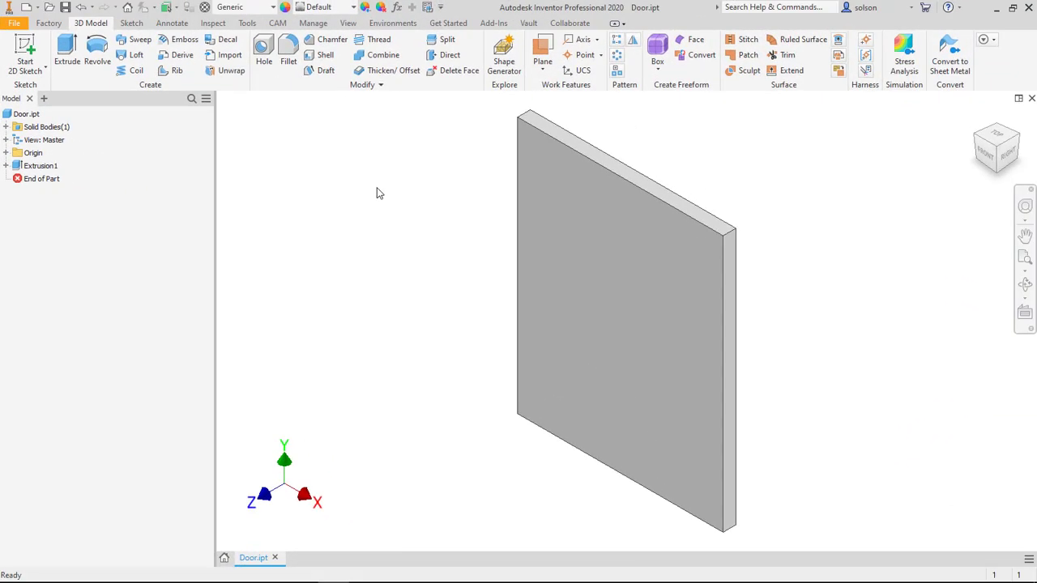
Step: Make the sketch under Extrusion1 visible on the door part
left_click(6, 165)
right_click(40, 180)
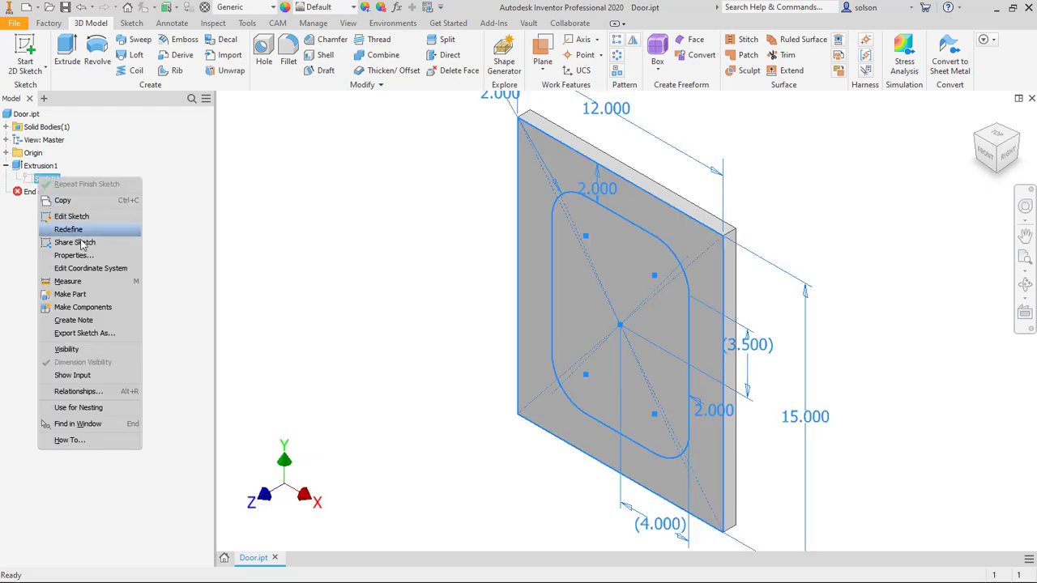
left_click(68, 349)
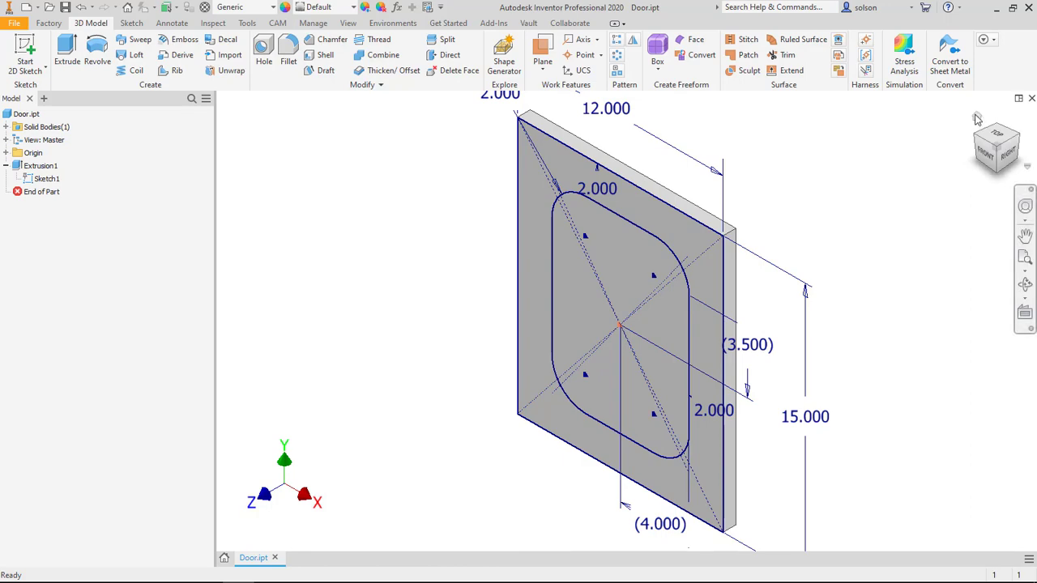
Step: Examine the door sketch's outer rectangle, rounded inner path and dimensions from the front and in the isometric view
left_click(987, 157)
middle_click_drag(568, 210, 520, 183)
scroll(557, 243, "up", 3)
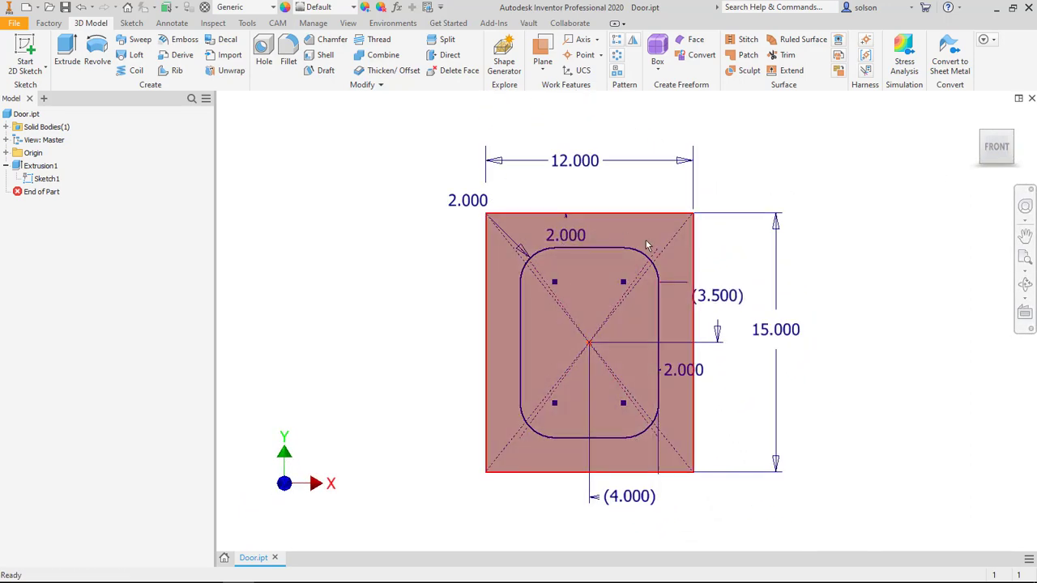
middle_click_drag(600, 263, 553, 240)
scroll(553, 240, "up", 3)
scroll(562, 356, "down", 2)
middle_click_drag(563, 346, 542, 223)
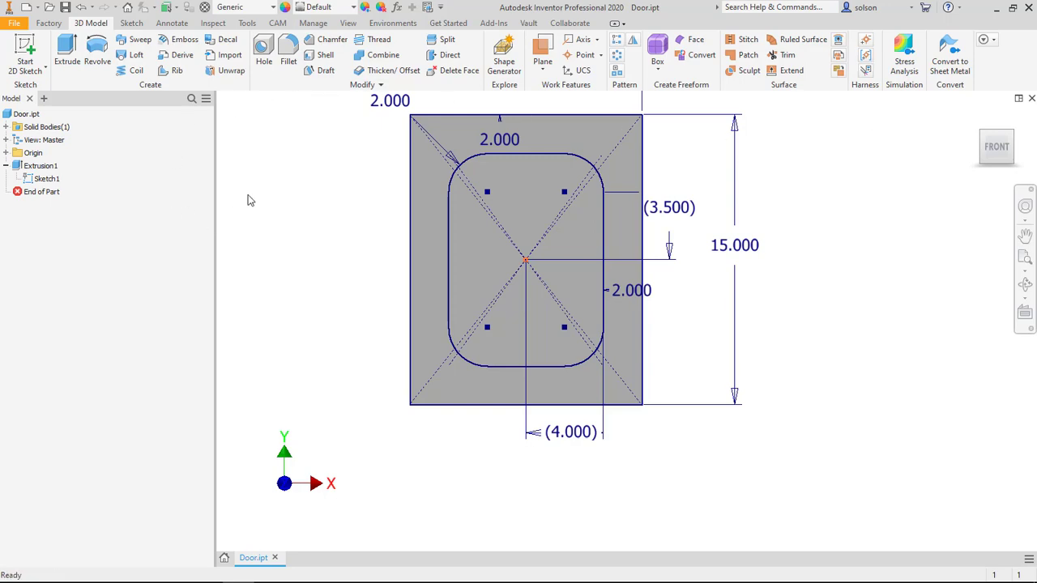
left_click(1025, 235)
key("F6")
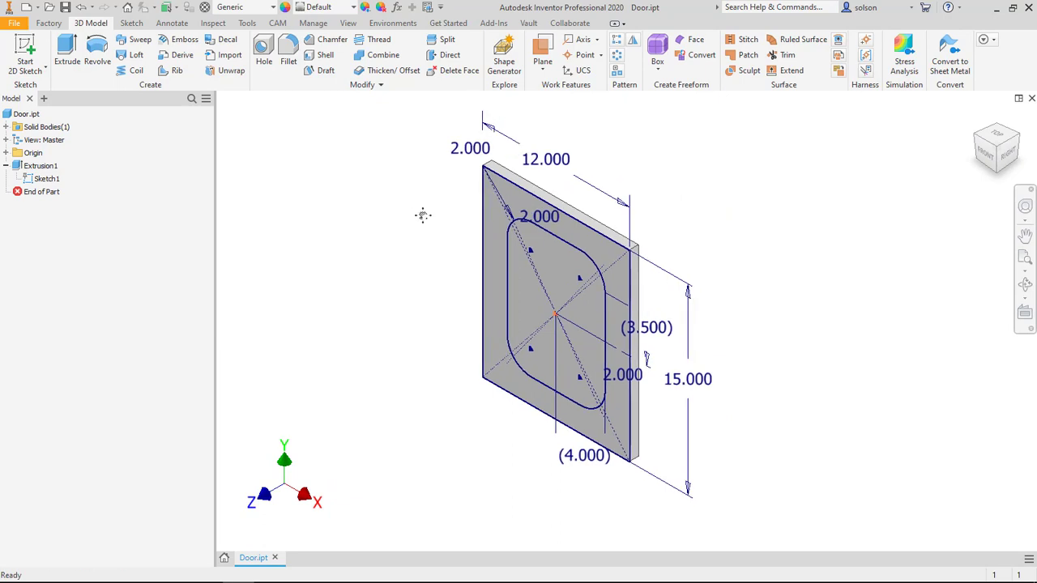
Step: Derive 03 Tool (Edge).ipt from the Tools folder into the door as a separate solid body at scale factor 1.000
left_click(181, 55)
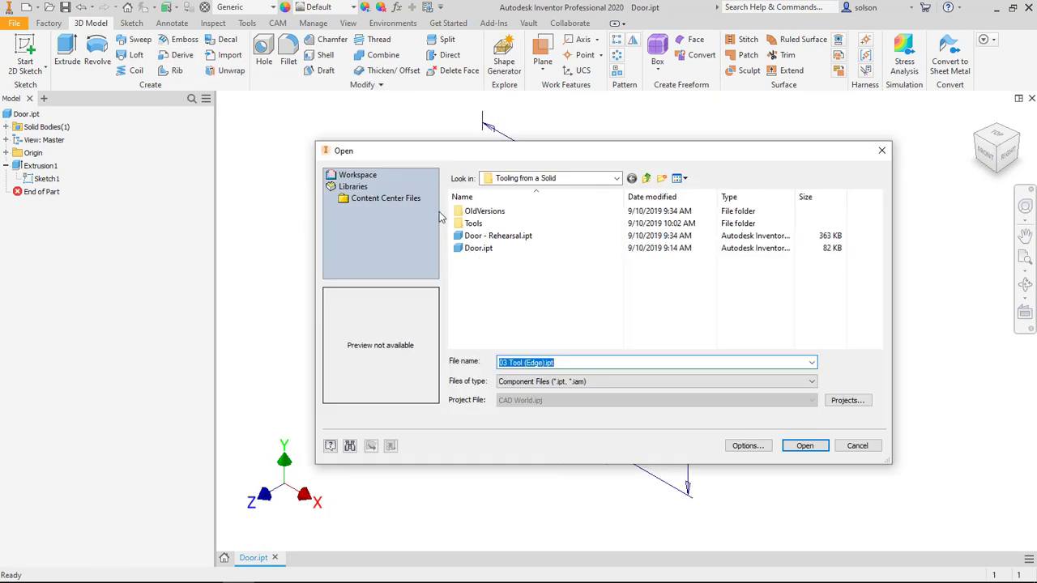
double_click(473, 225)
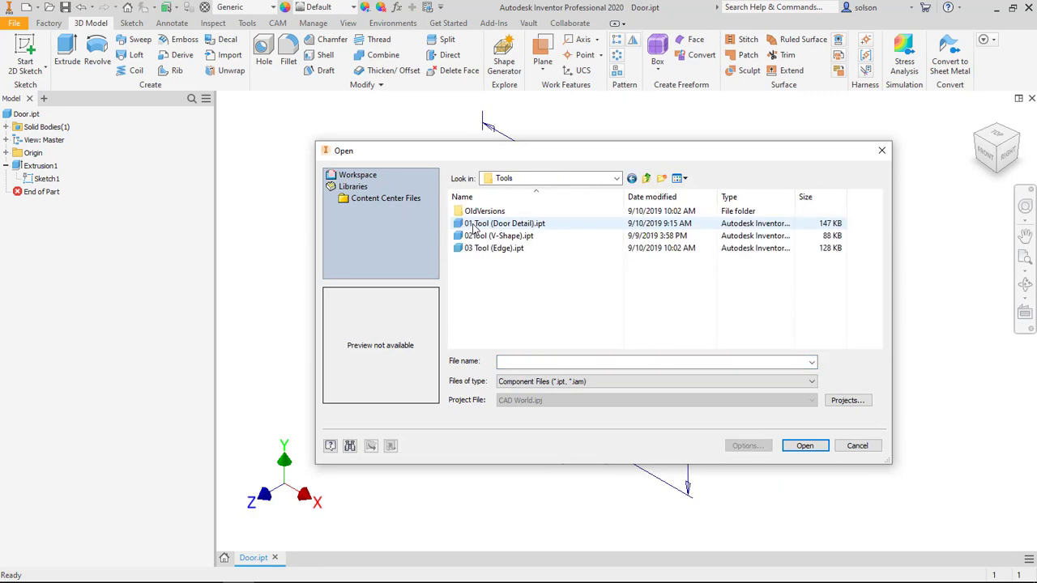
left_click(522, 249)
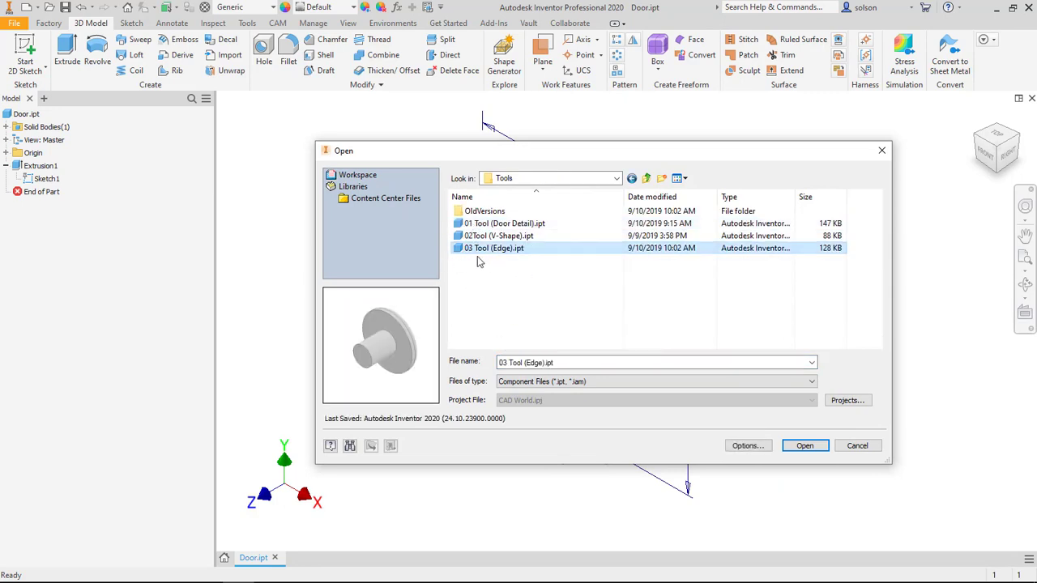
left_click(805, 445)
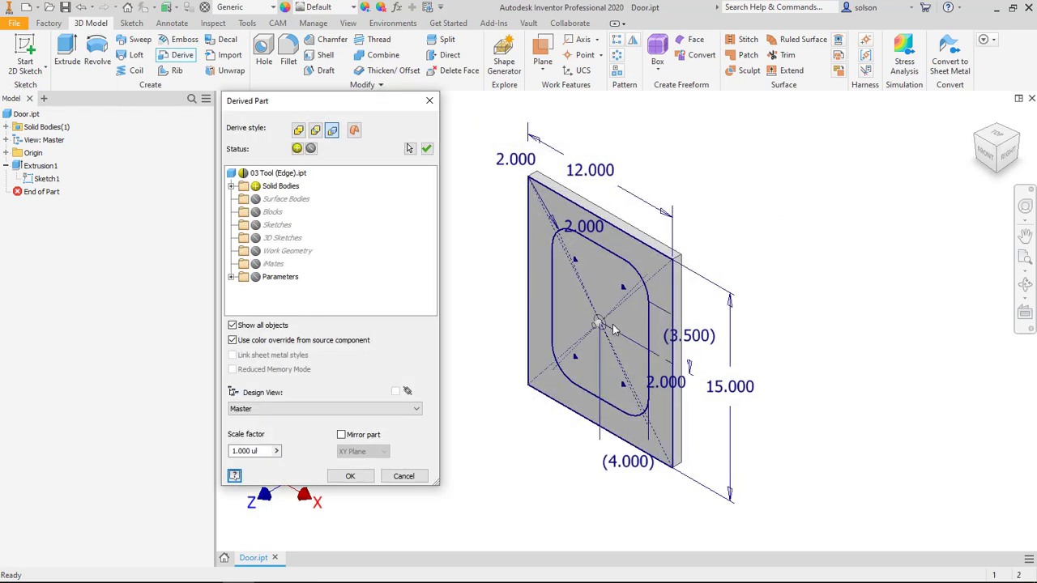
scroll(610, 322, "up", 5)
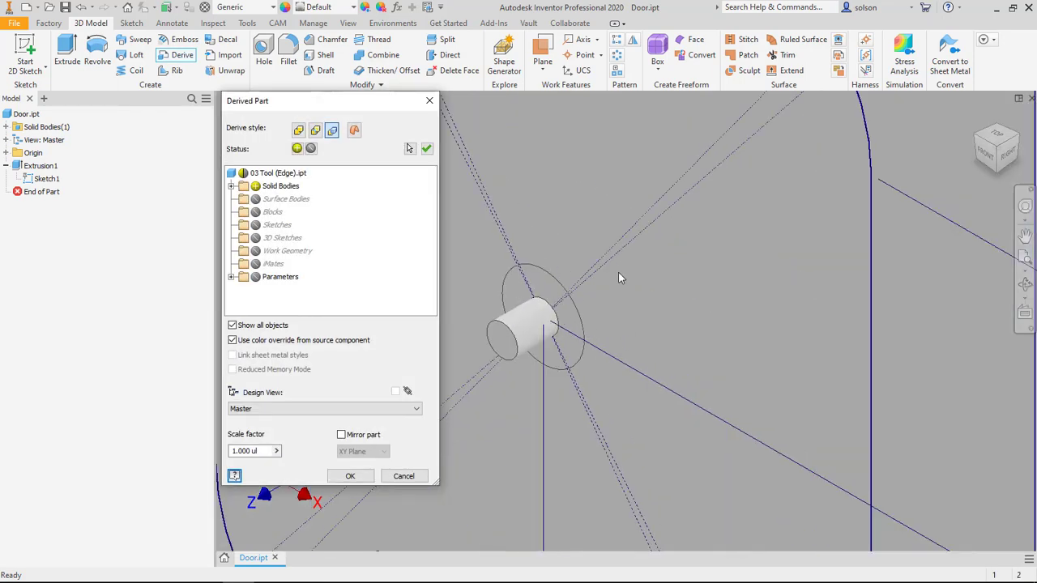
scroll(622, 278, "down", 2)
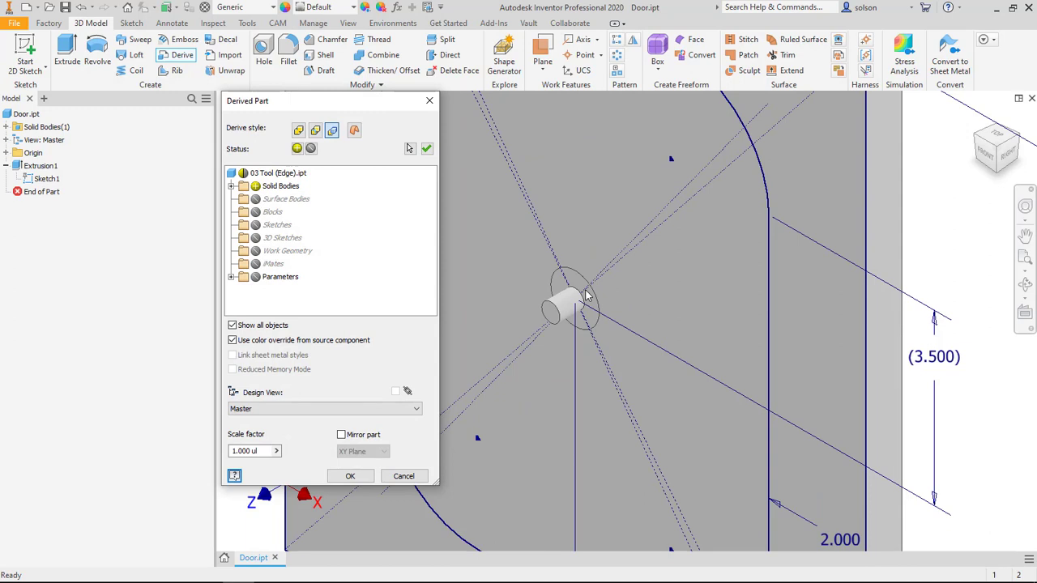
left_click(350, 476)
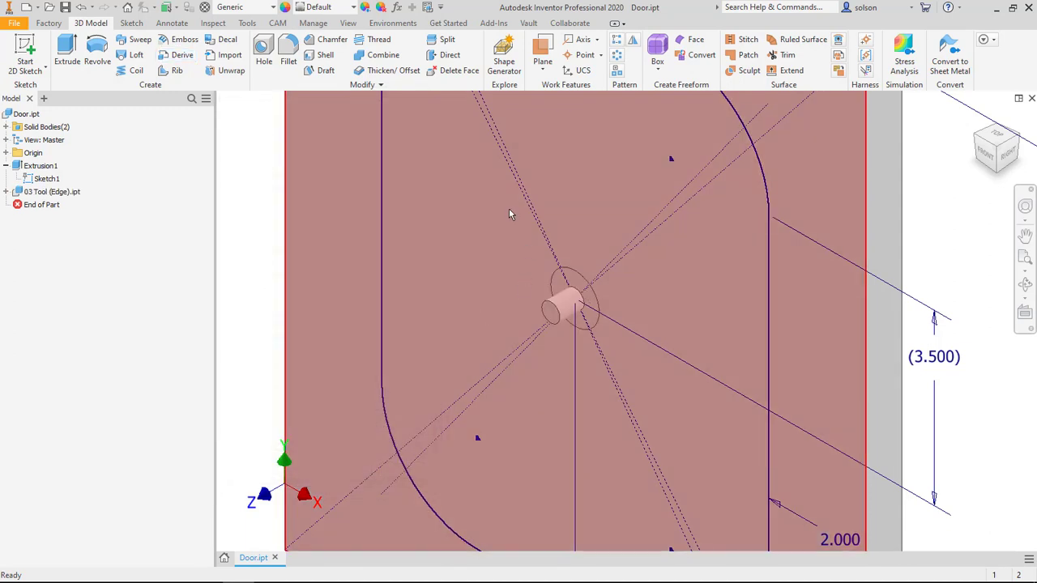
Step: Begin a free move of the derived edge tool body and set its X offset to Width/2, referencing the door's width dimension
middle_click_drag(509, 211, 530, 192)
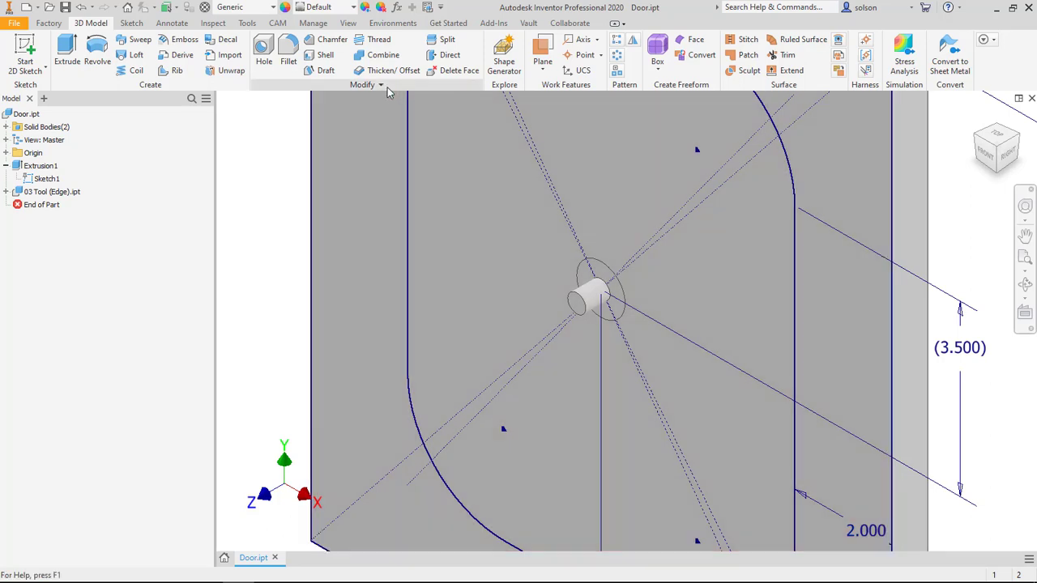
left_click(388, 86)
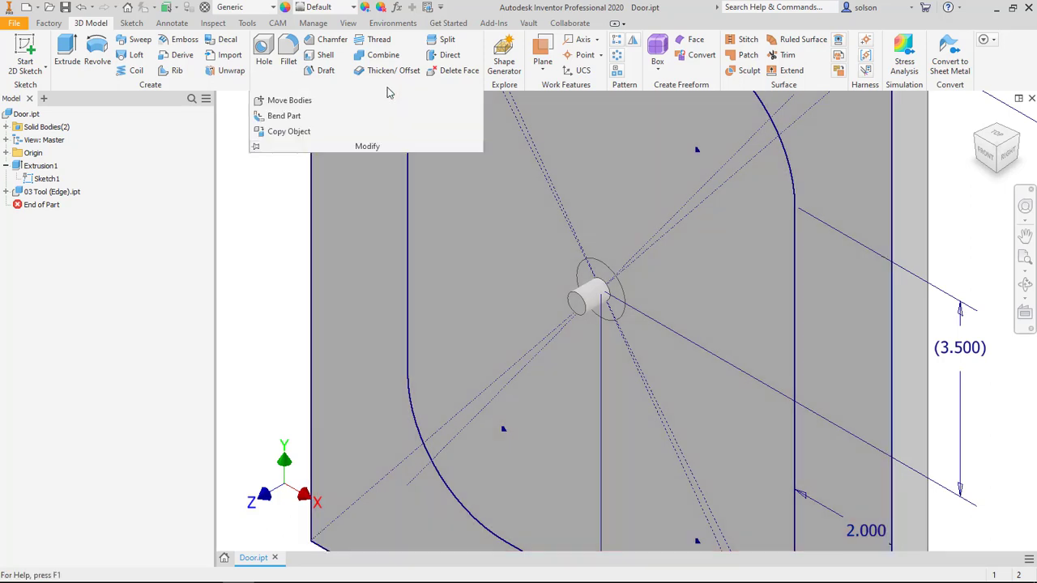
left_click(288, 101)
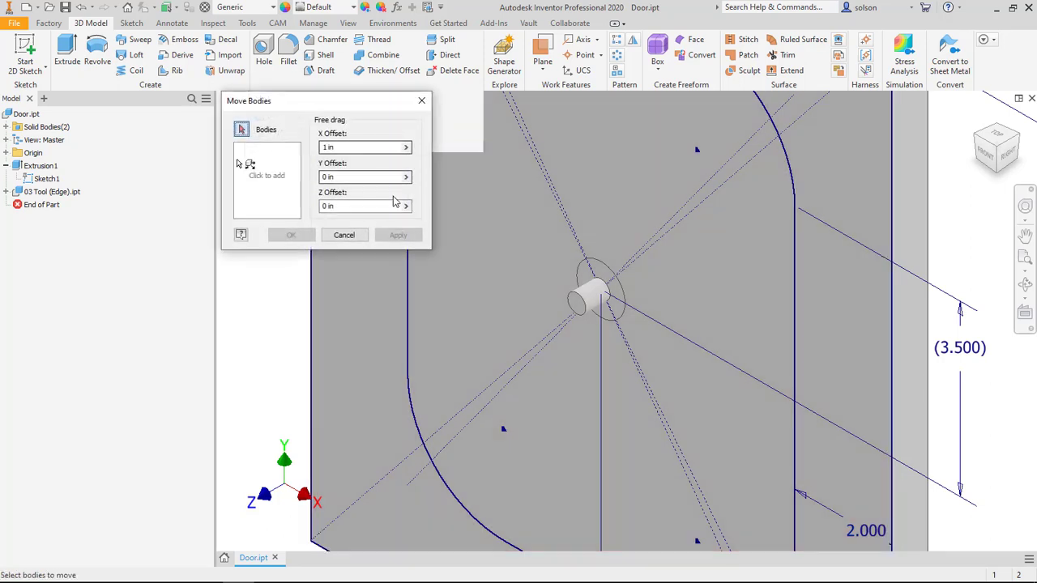
left_click(599, 290)
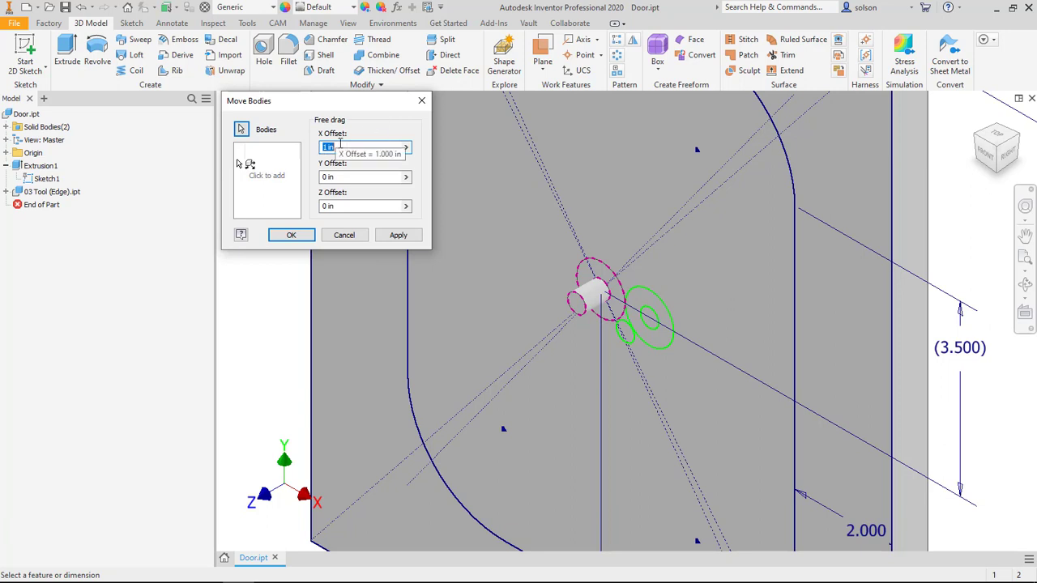
scroll(669, 281, "down", 5)
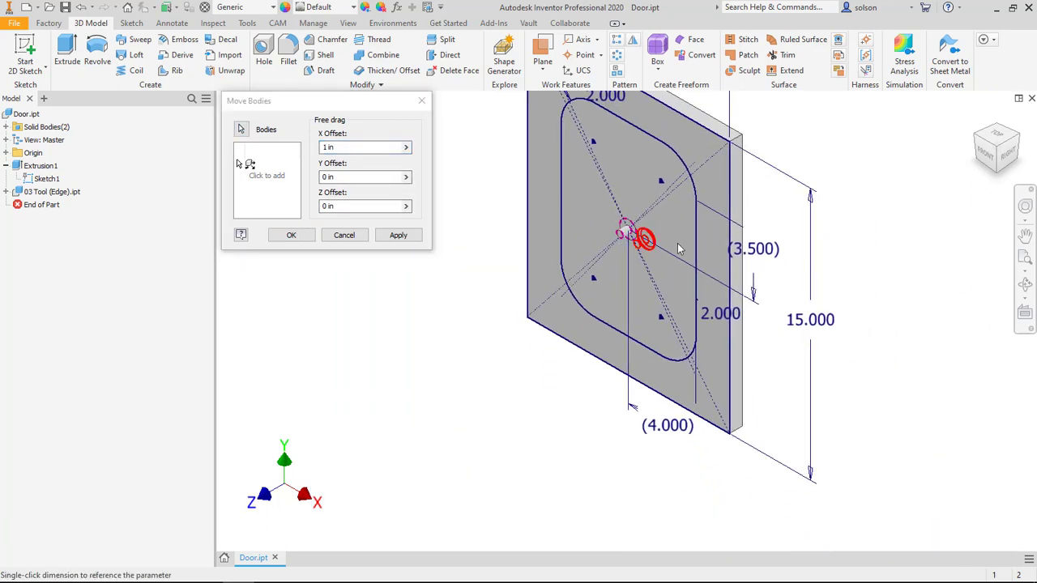
left_click(349, 148)
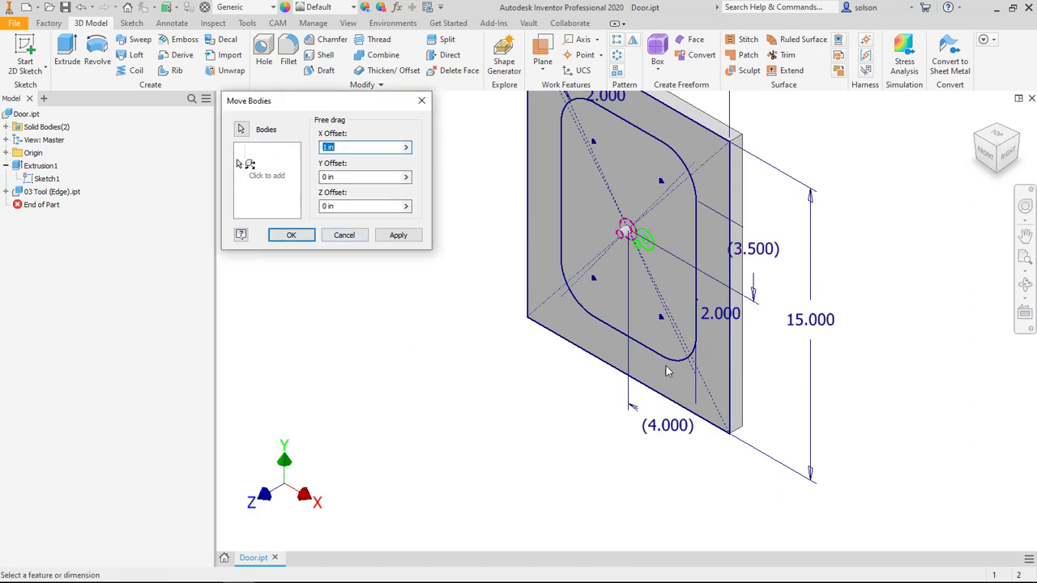
middle_click_drag(635, 353, 640, 375)
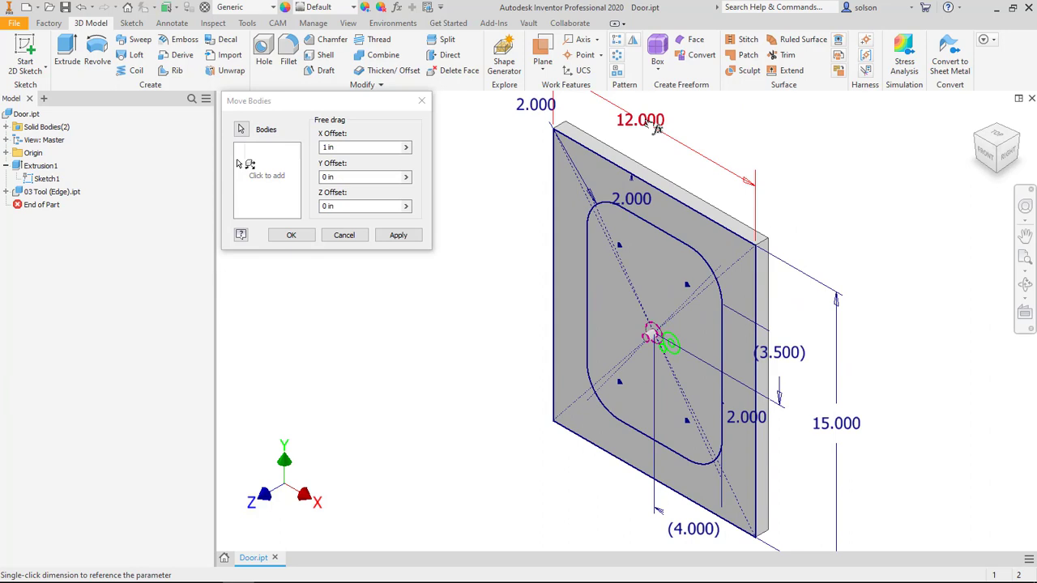
left_click(653, 121)
type("/2")
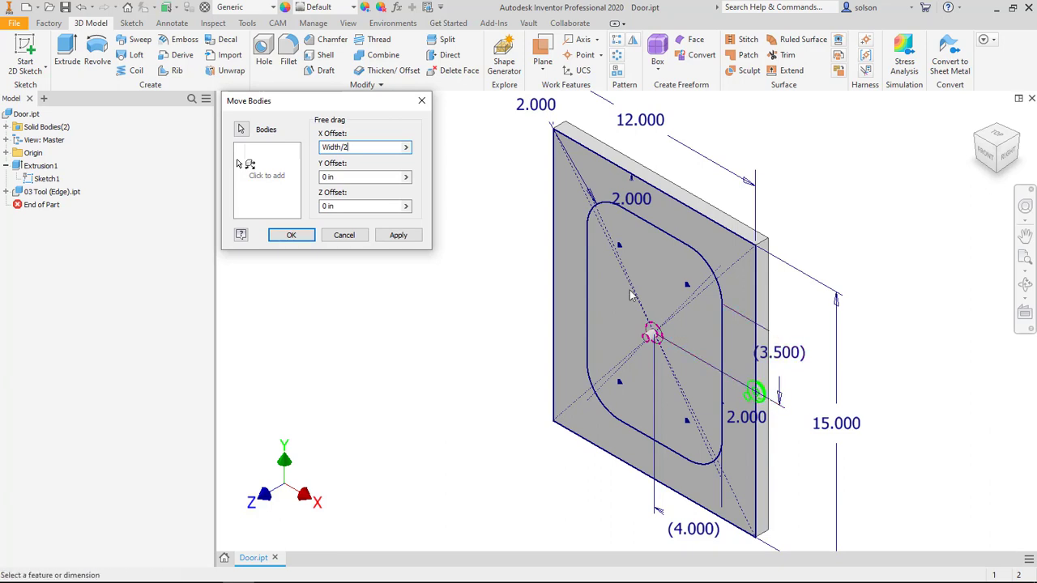
Step: Set the edge tool body's Y offset to Height/2, referencing the door's height dimension, and complete the move
left_click(365, 180)
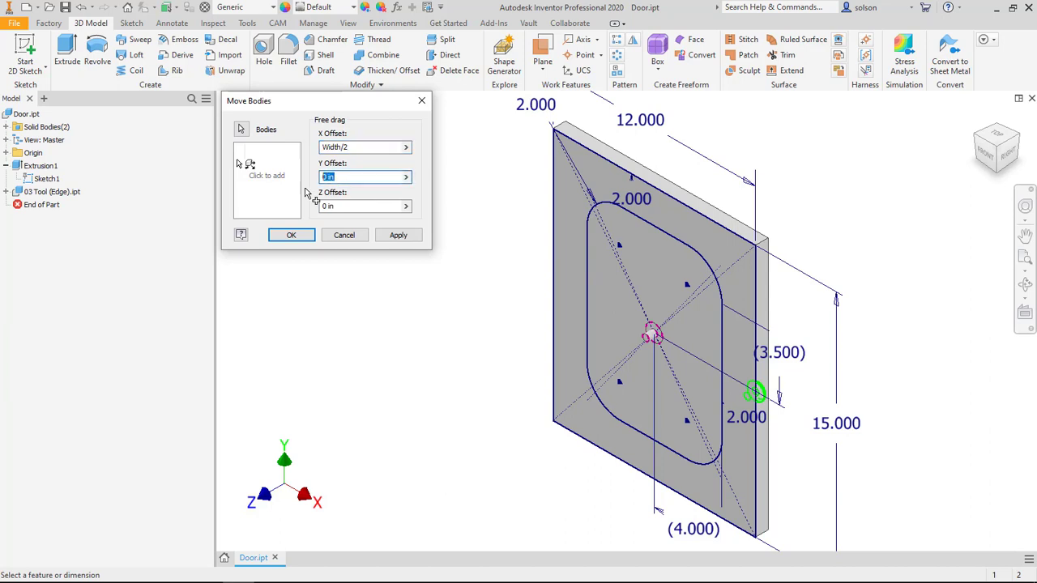
left_click(852, 429)
type("/2")
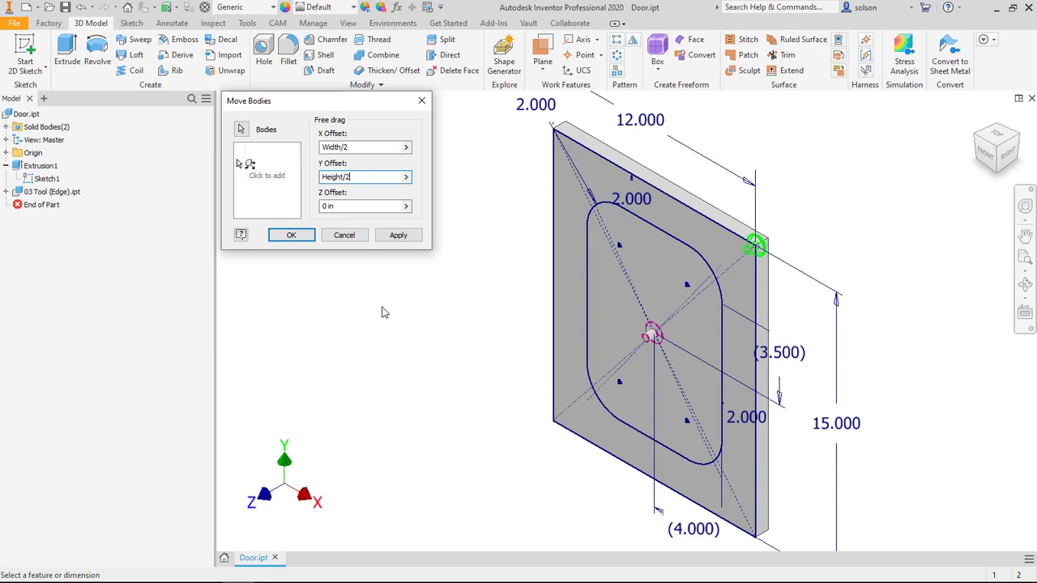
left_click(289, 234)
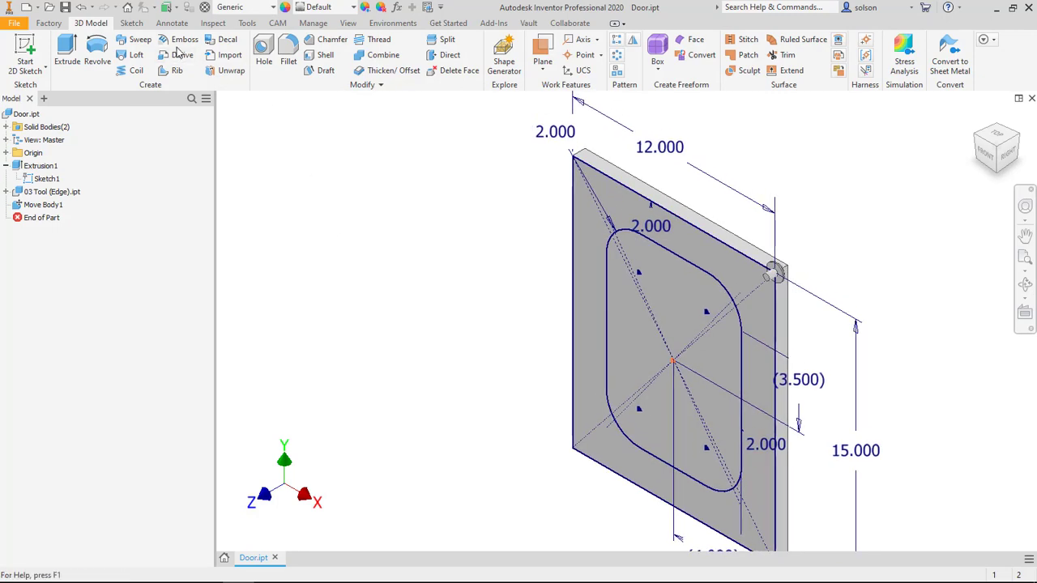
Step: Cut the door body with a solid sweep of the edge tool along the sketch's outer rectangle
left_click(135, 38)
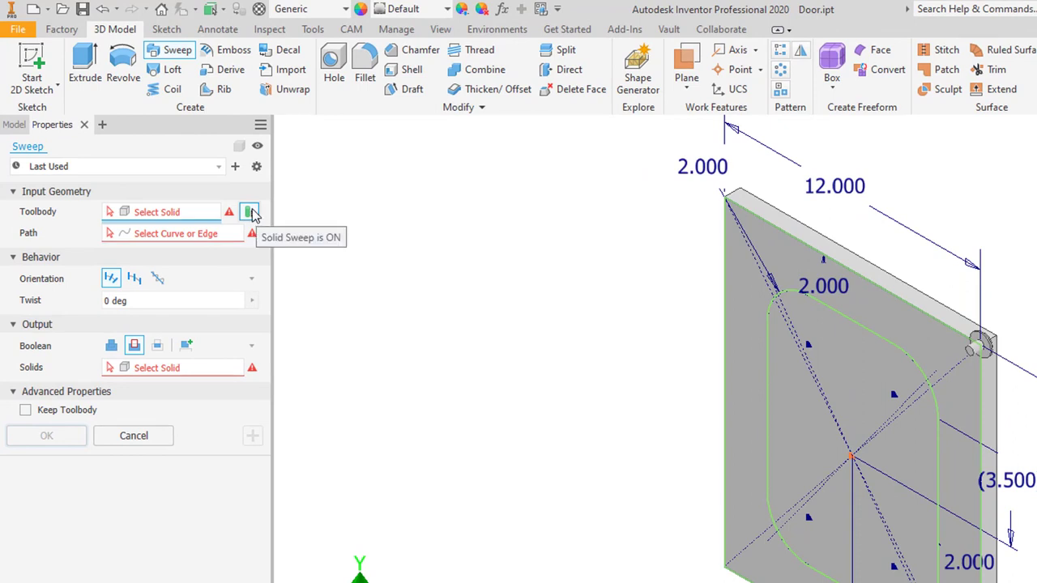
left_click(250, 212)
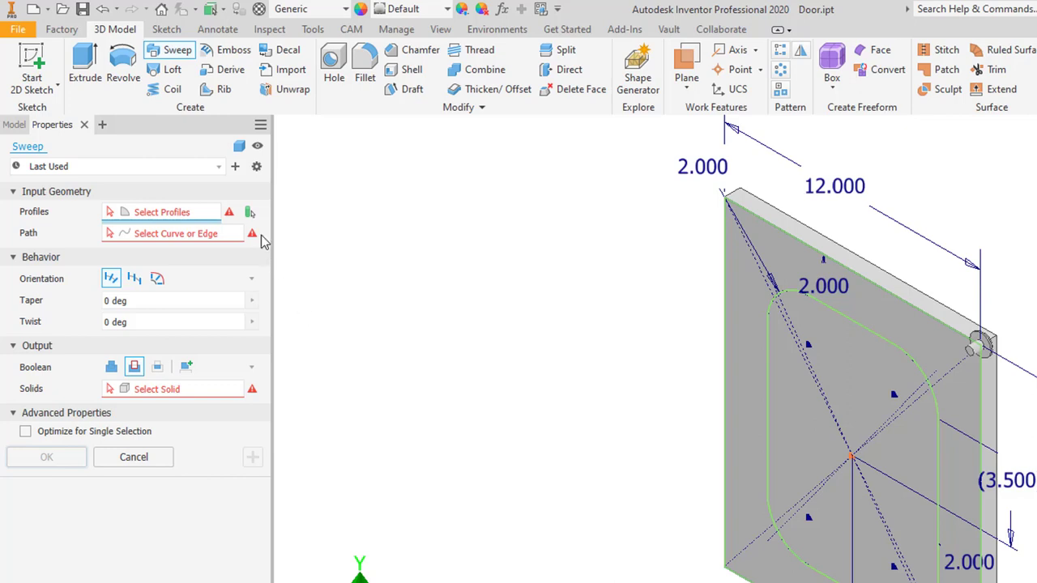
left_click(250, 212)
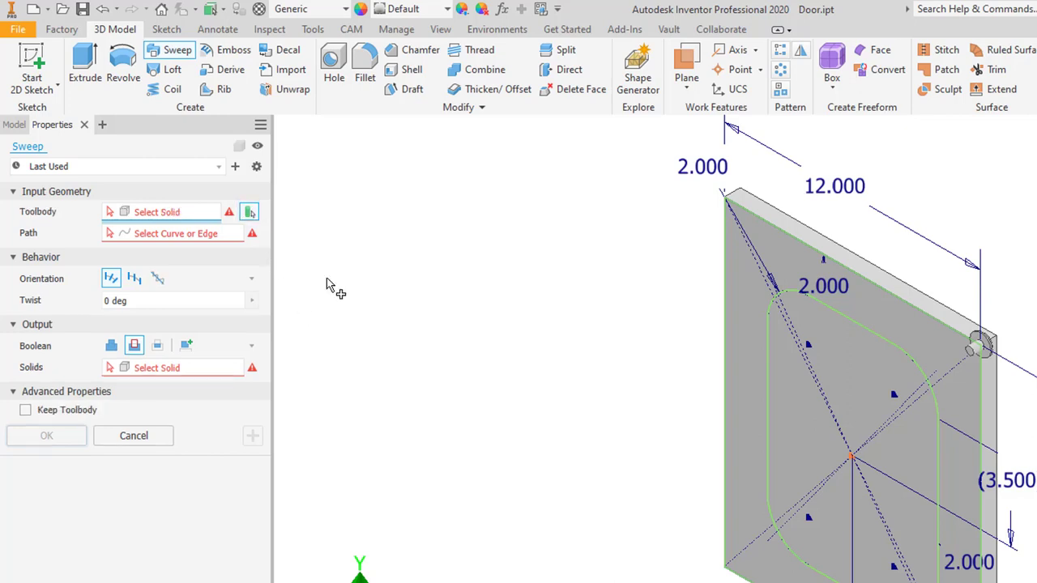
left_click(979, 343)
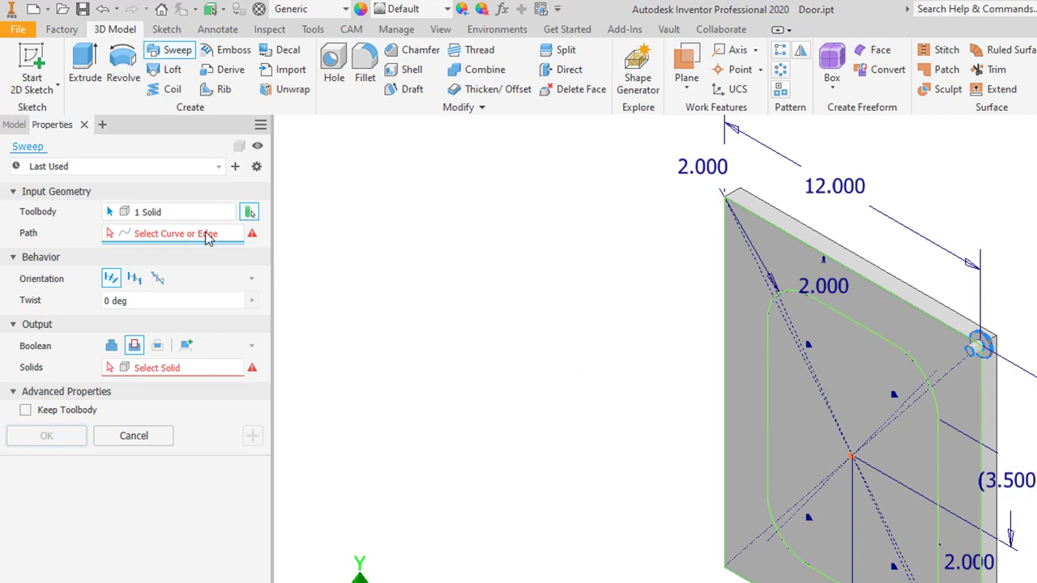
left_click(857, 273)
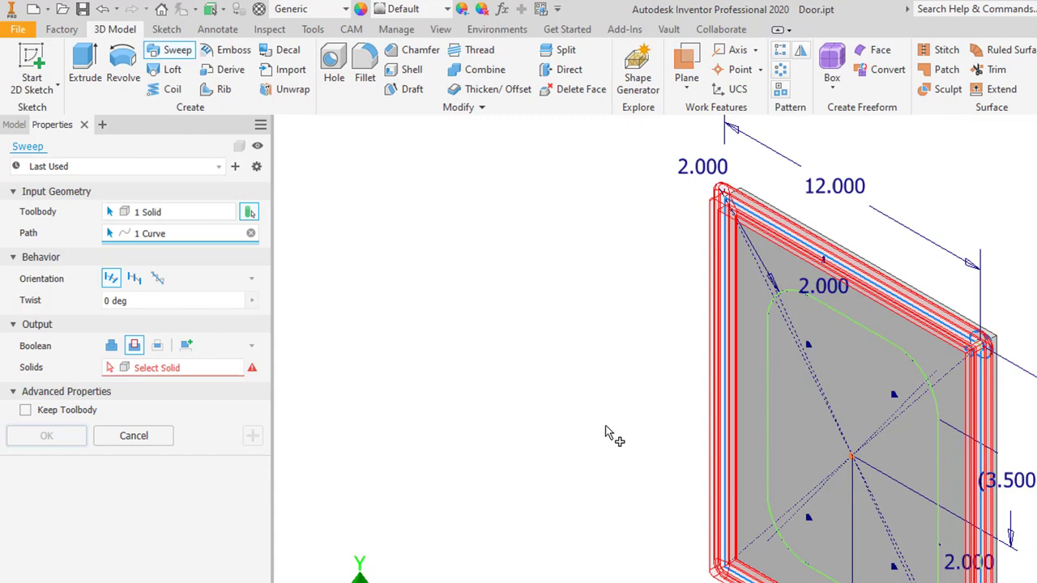
middle_click_drag(613, 432, 567, 324, "shift")
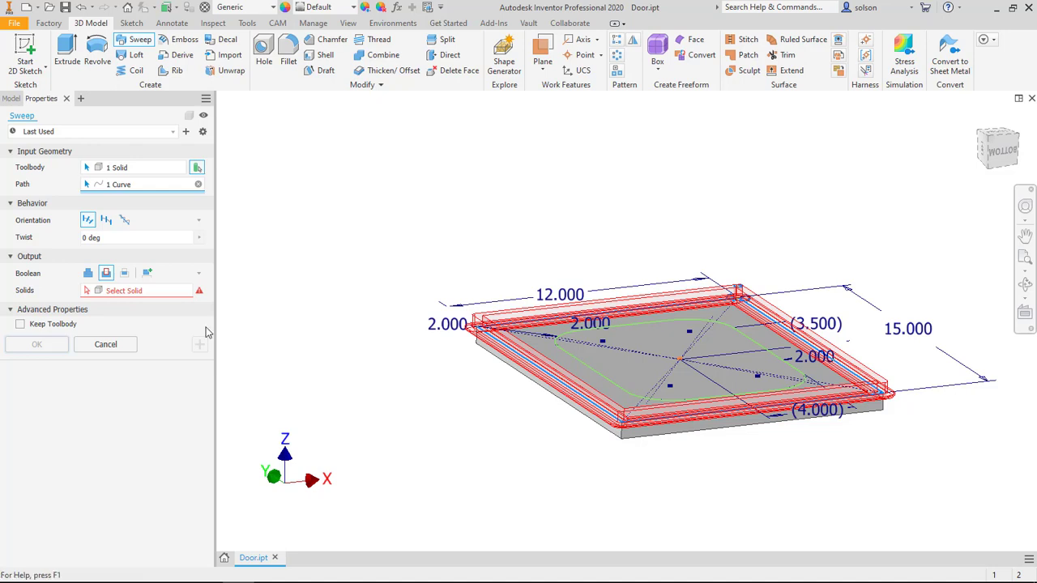
left_click(89, 291)
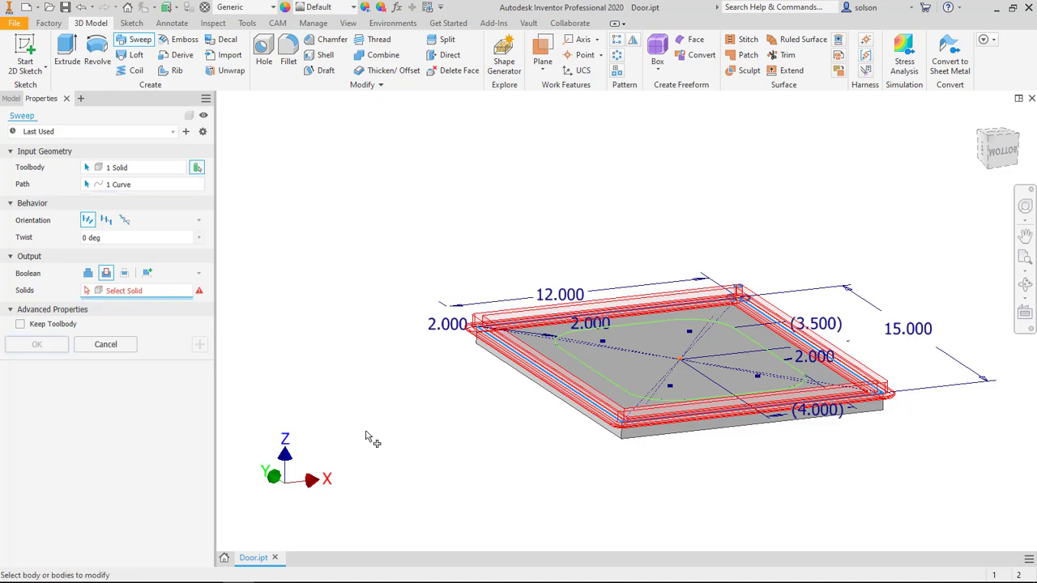
left_click(555, 405)
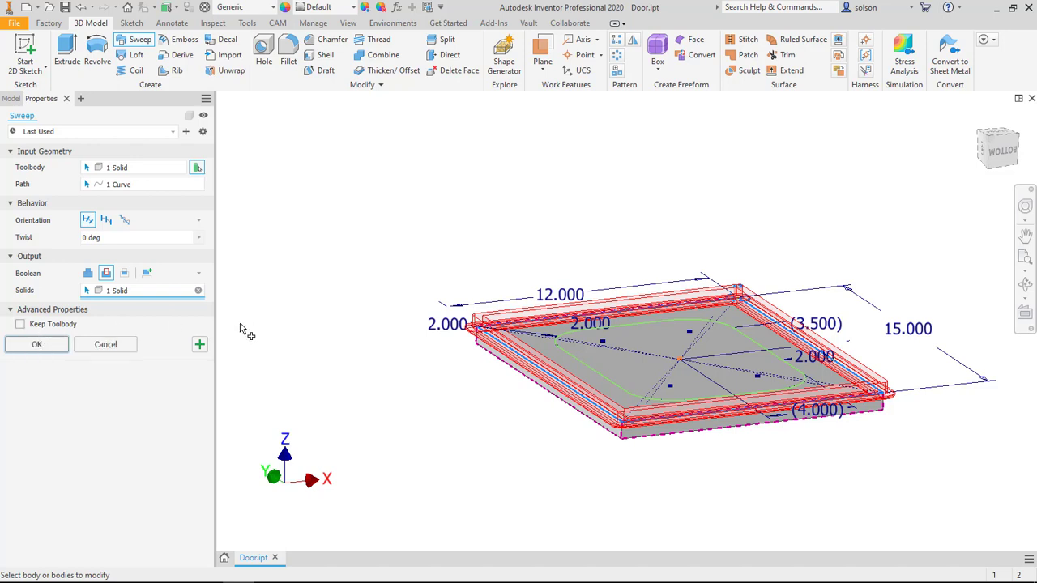
left_click(37, 345)
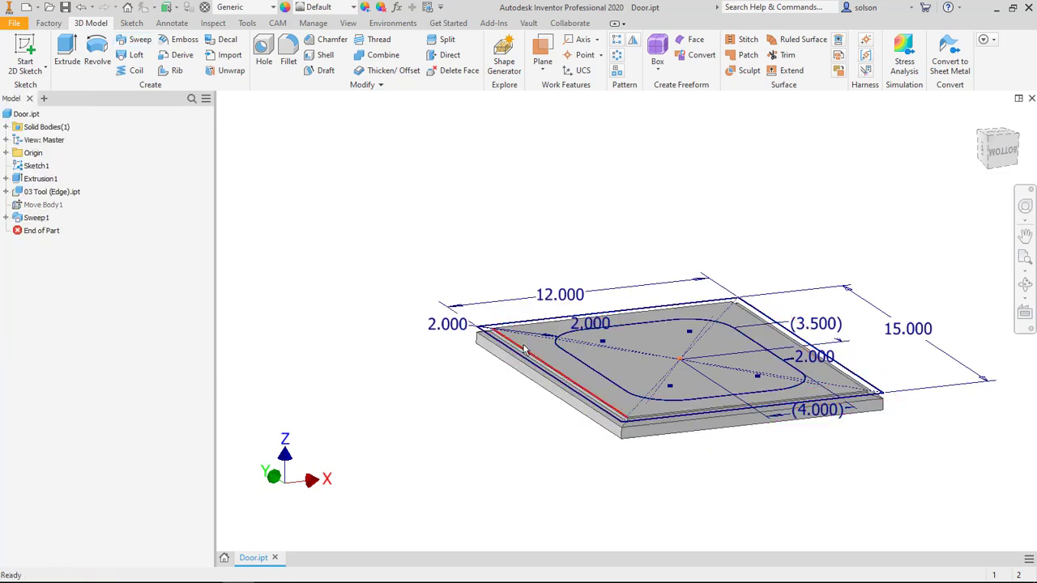
Step: Examine the profile cut around the door's outer edges
scroll(456, 332, "down", 5)
scroll(444, 326, "down", 3)
scroll(431, 320, "up", 8)
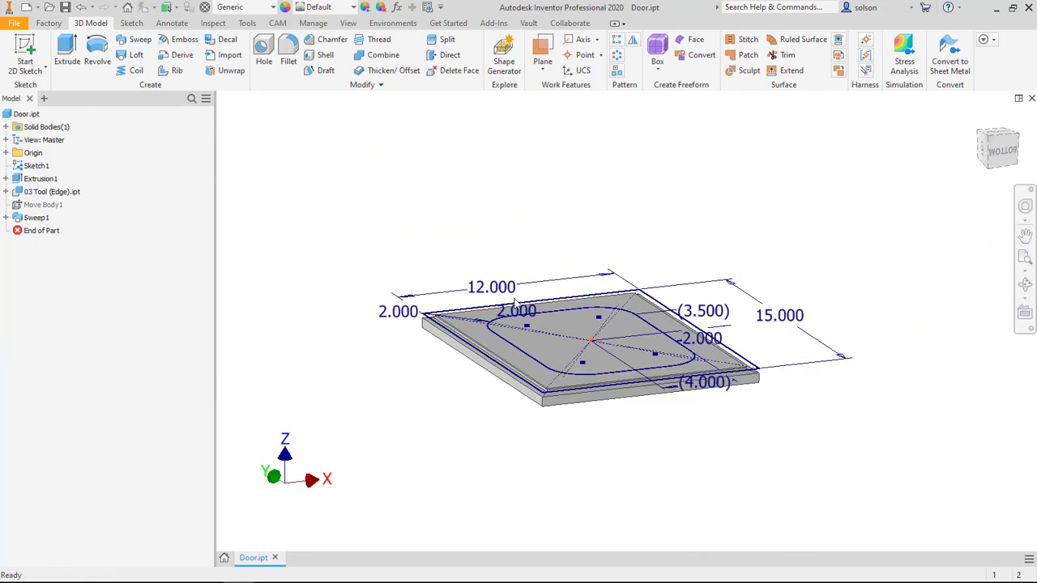
middle_click_drag(533, 374, 474, 329)
scroll(475, 329, "down", 3)
middle_click_drag(396, 235, 483, 296)
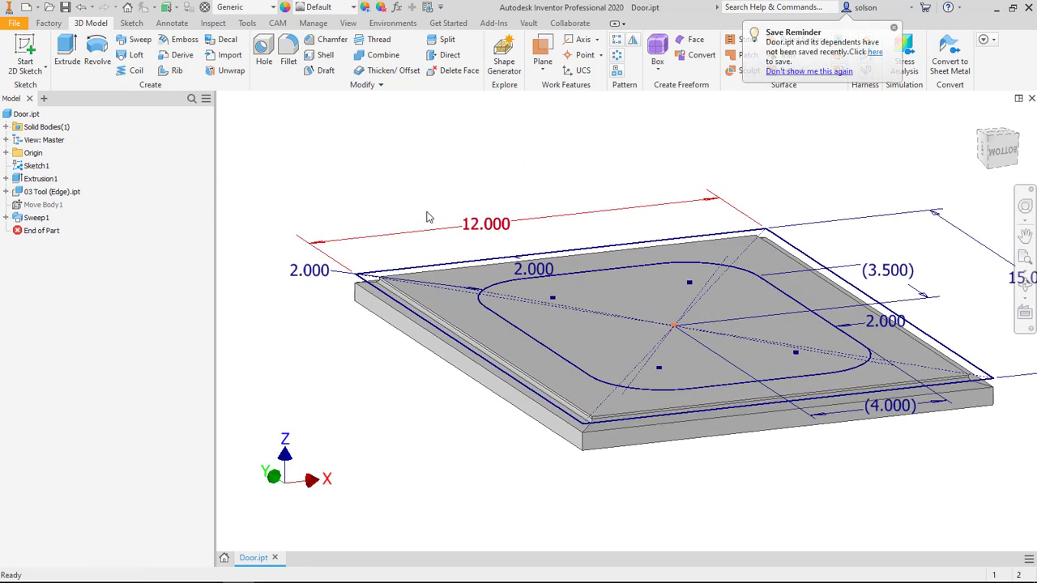
middle_click_drag(421, 197, 421, 202)
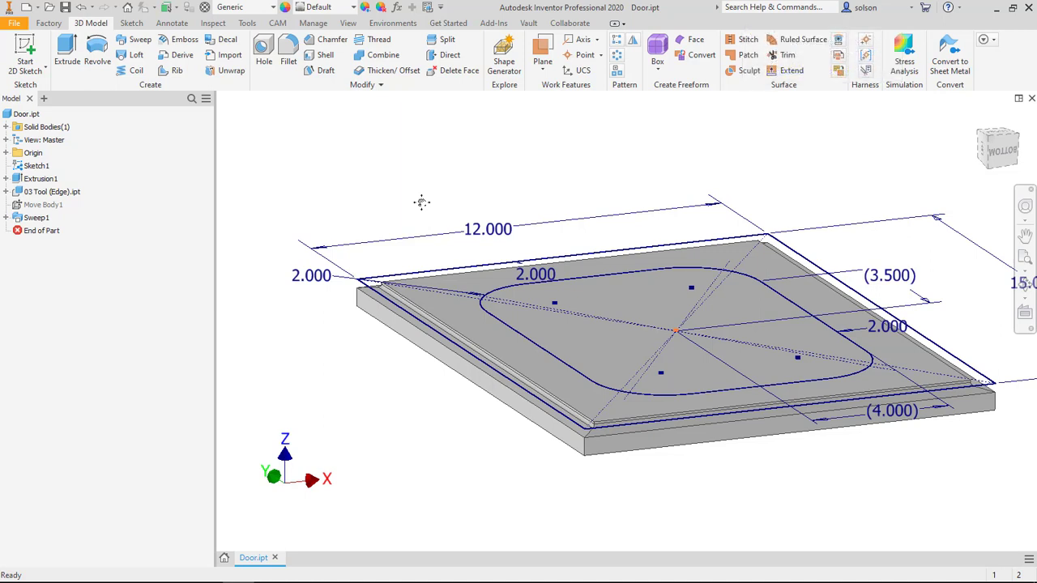
Step: Derive 01 Tool (Door Detail).ipt from the Tools folder into the door, maintaining each solid as a solid body
left_click(174, 58)
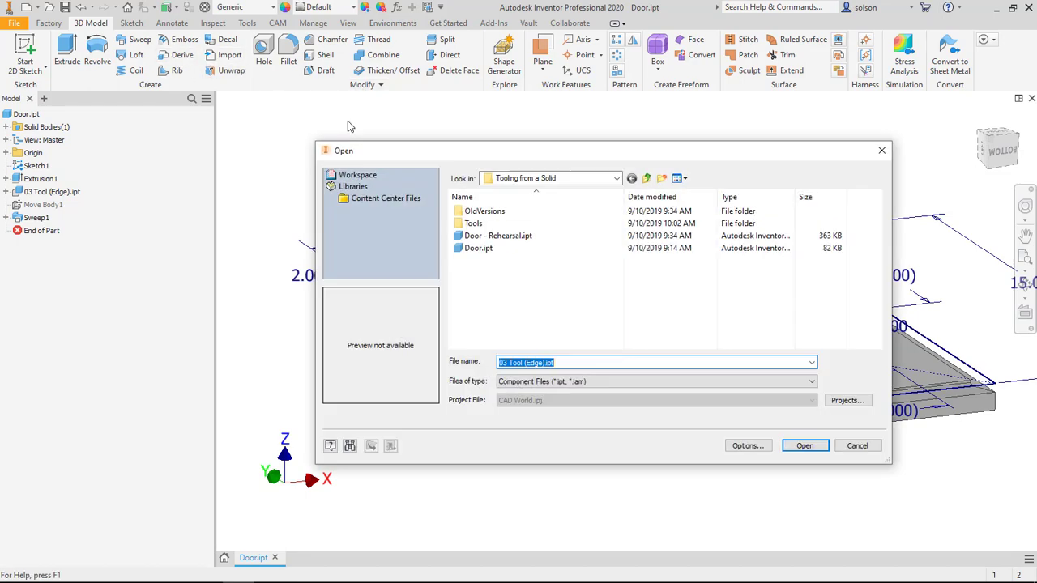
double_click(474, 225)
left_click(490, 223)
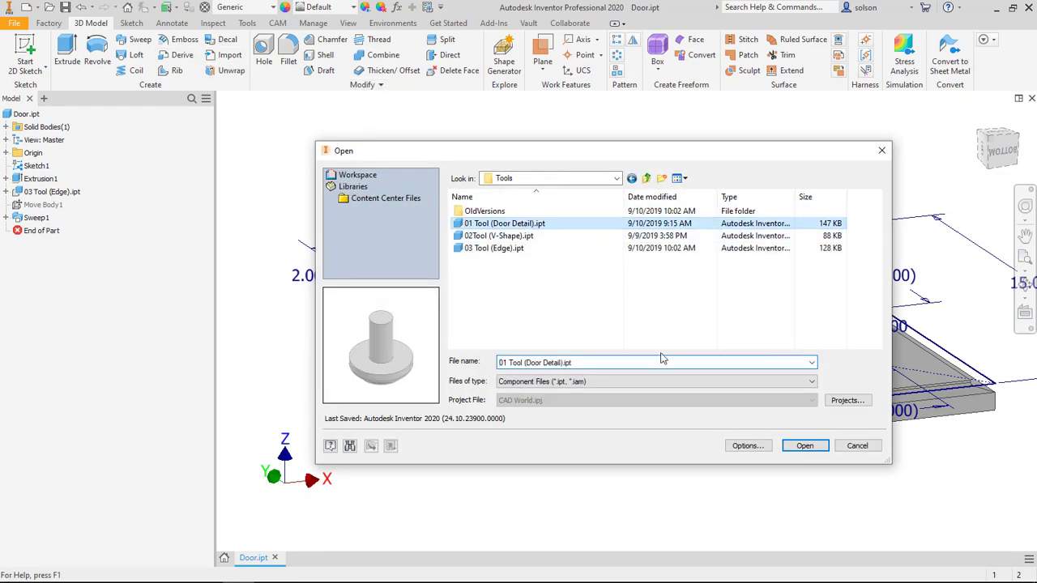
left_click(804, 448)
middle_click_drag(497, 236, 549, 220)
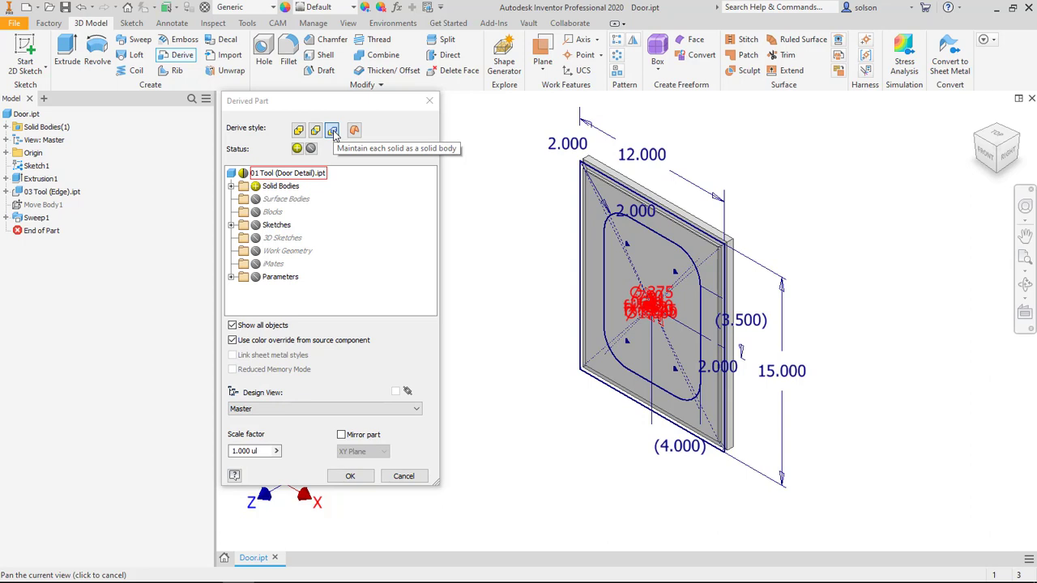
left_click(333, 132)
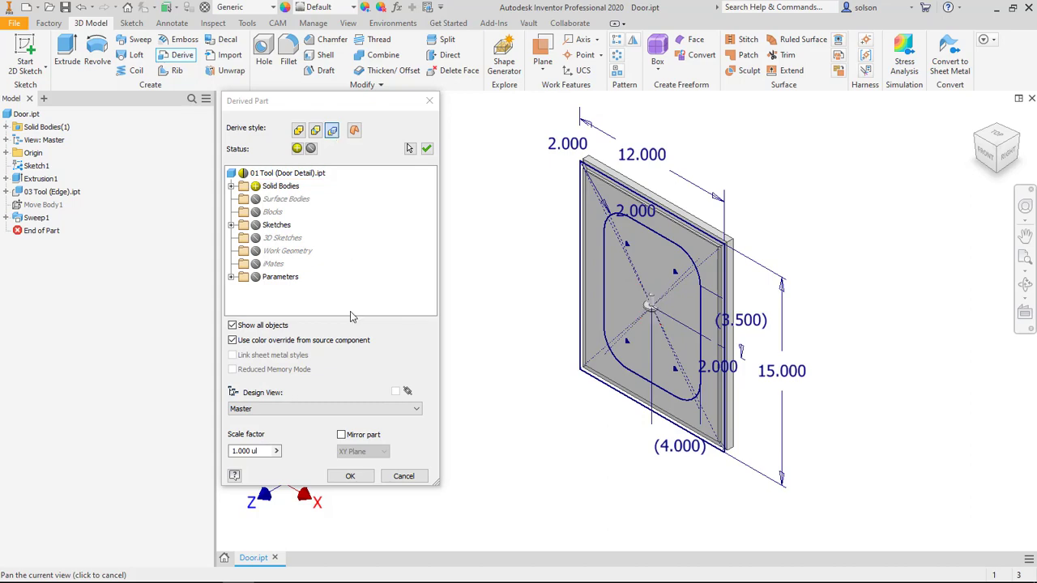
left_click(353, 476)
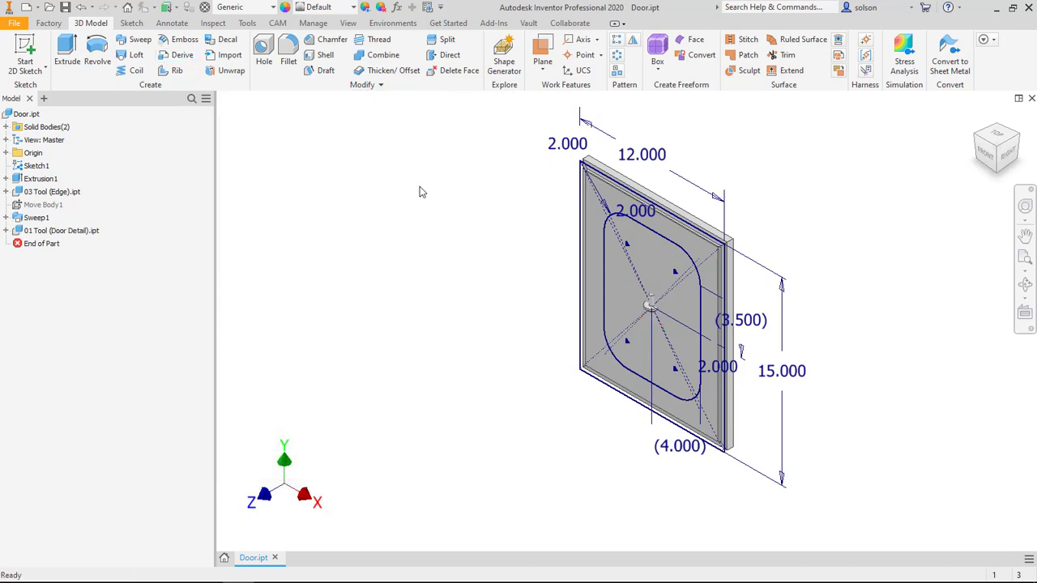
Step: Rotate the derived door detail tool body 90 deg about the origin X Axis using Move Bodies with Rotate about line
scroll(652, 304, "up", 5)
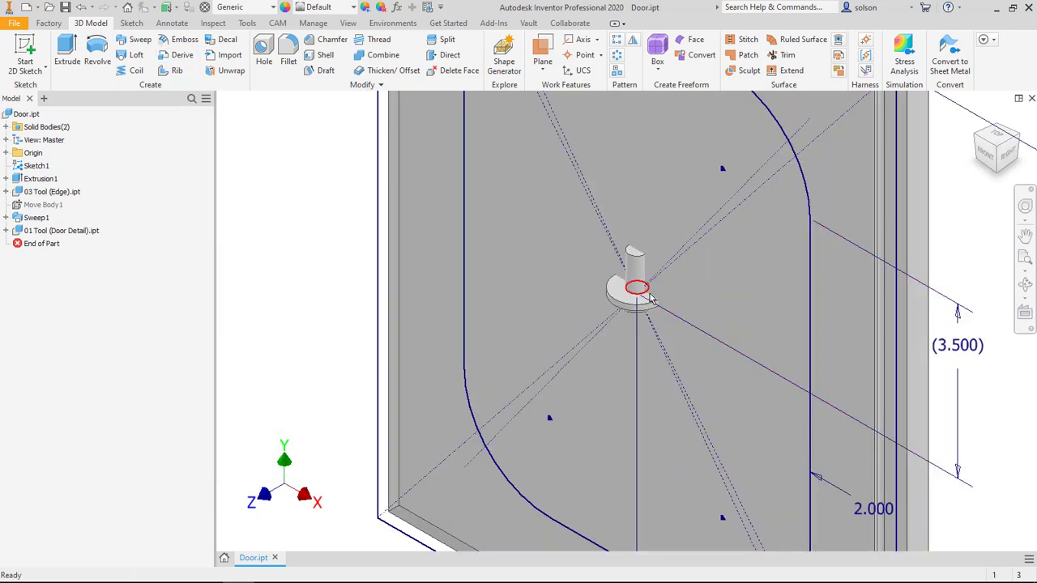
scroll(652, 300, "down", 5)
scroll(389, 179, "up", 3)
scroll(417, 235, "down", 5)
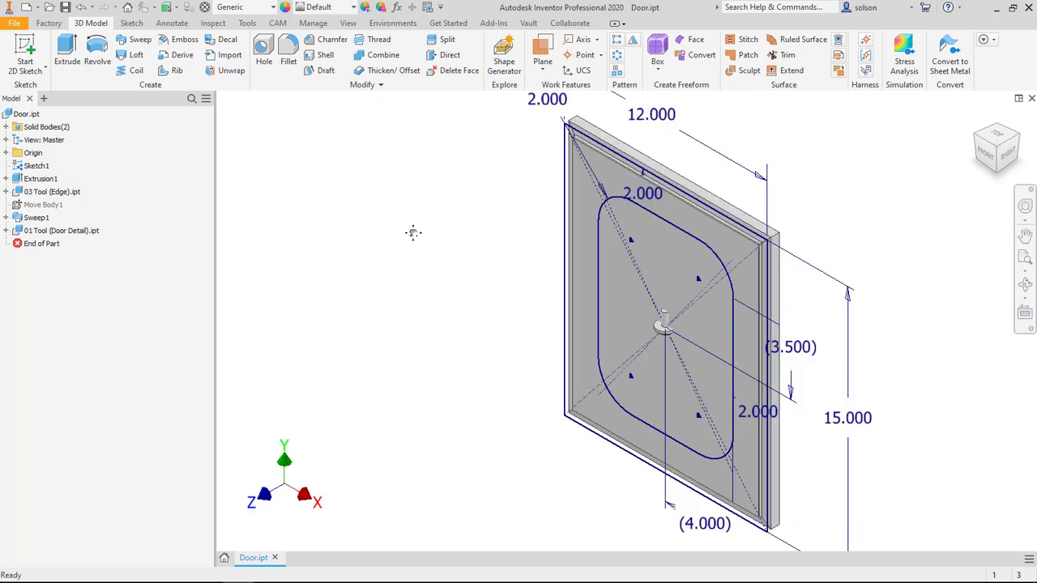
left_click(375, 88)
left_click(309, 106)
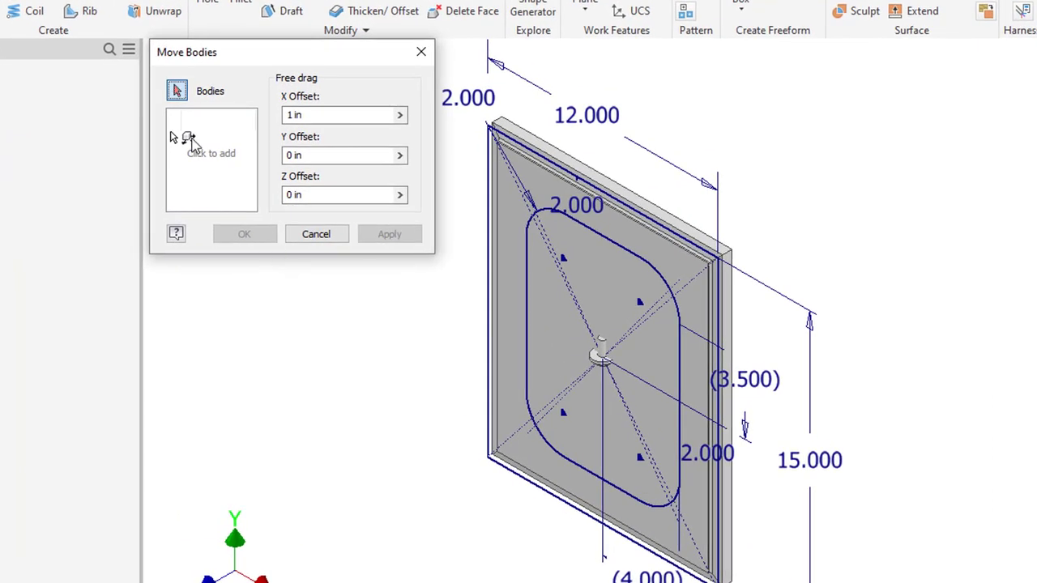
left_click(193, 140)
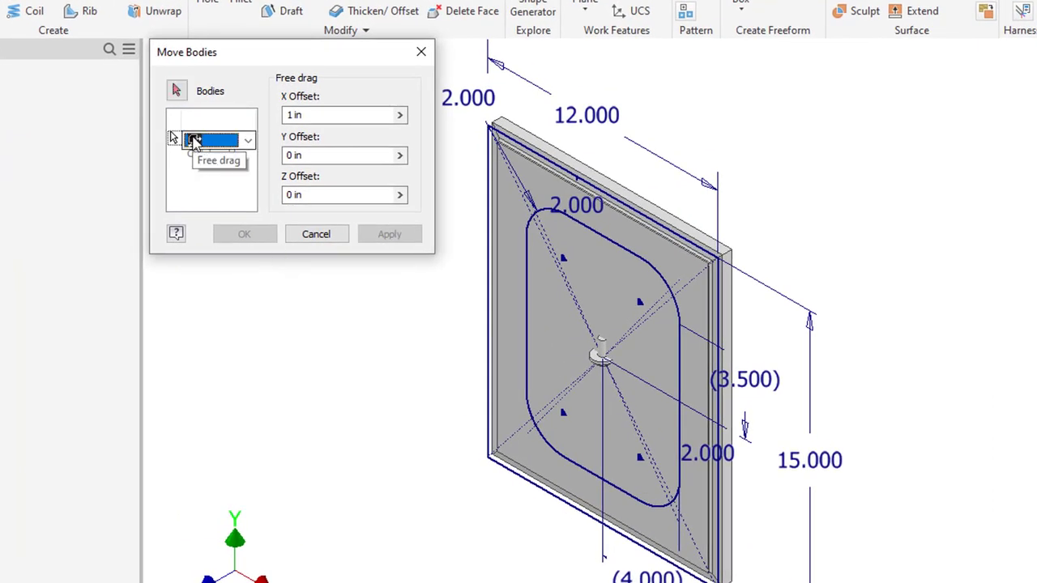
left_click(247, 140)
left_click(209, 189)
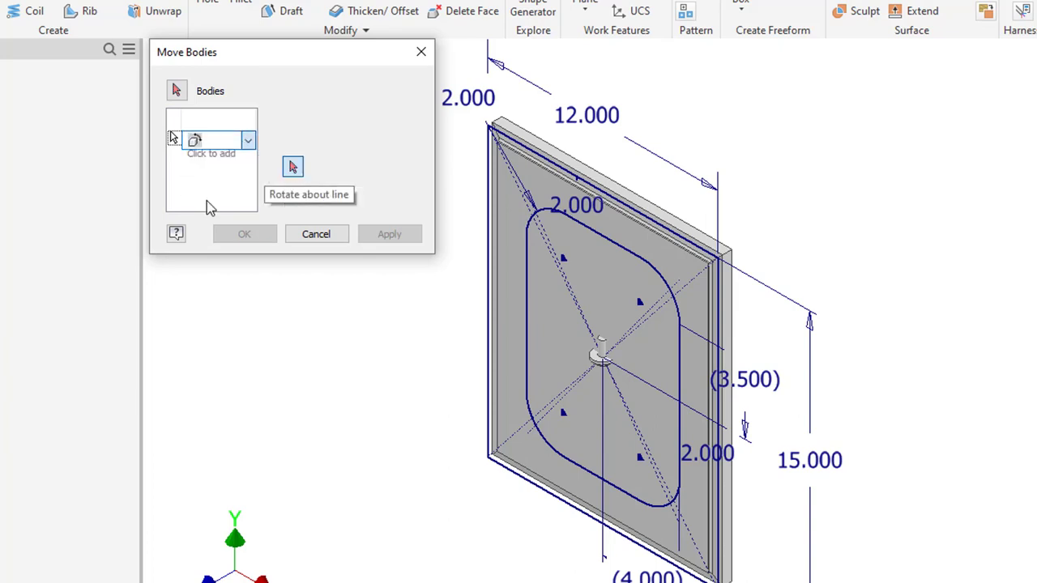
left_click(600, 354)
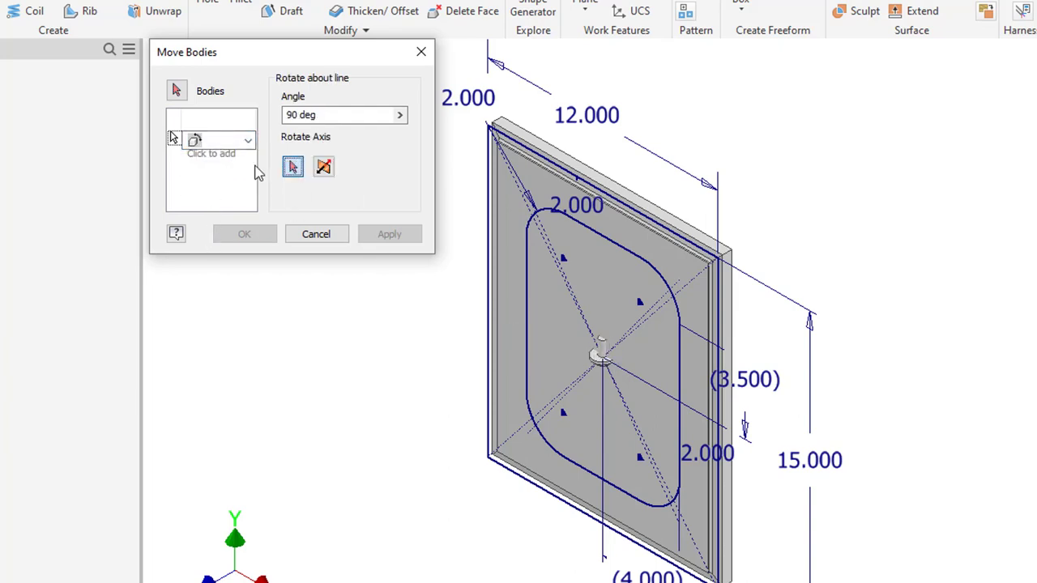
left_click(600, 366)
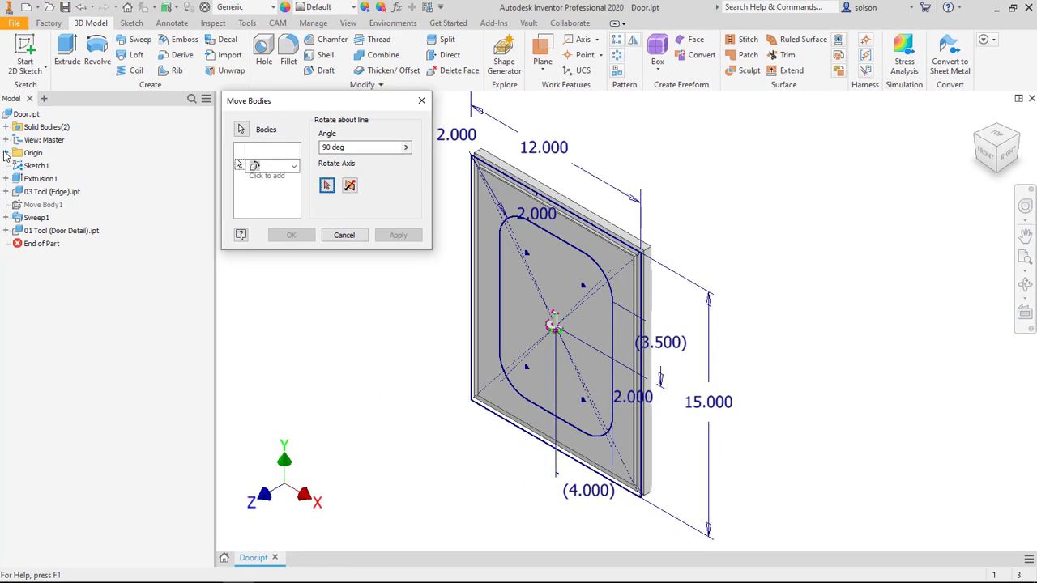
left_click(6, 153)
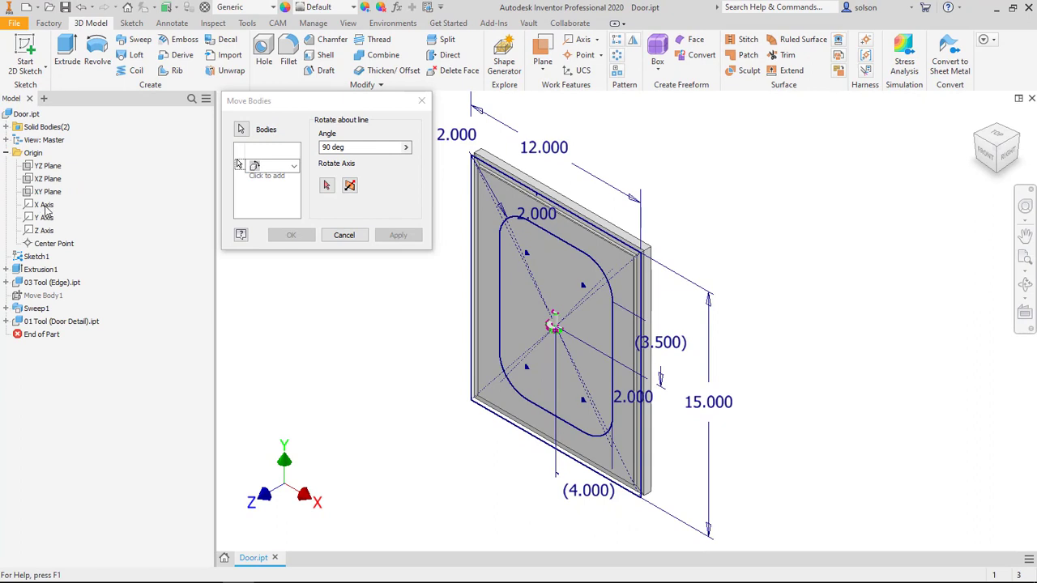
left_click(327, 185)
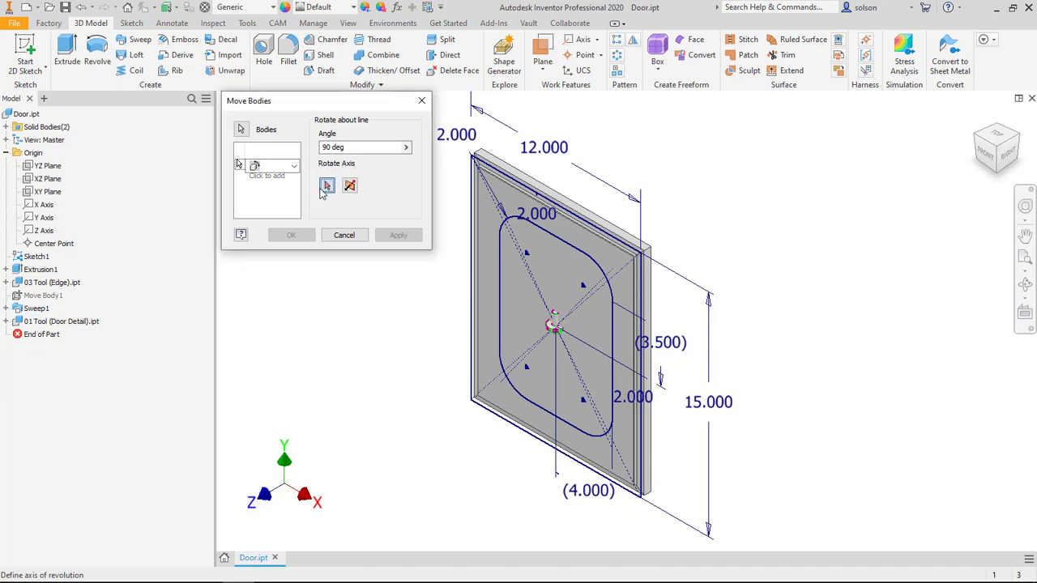
left_click(45, 205)
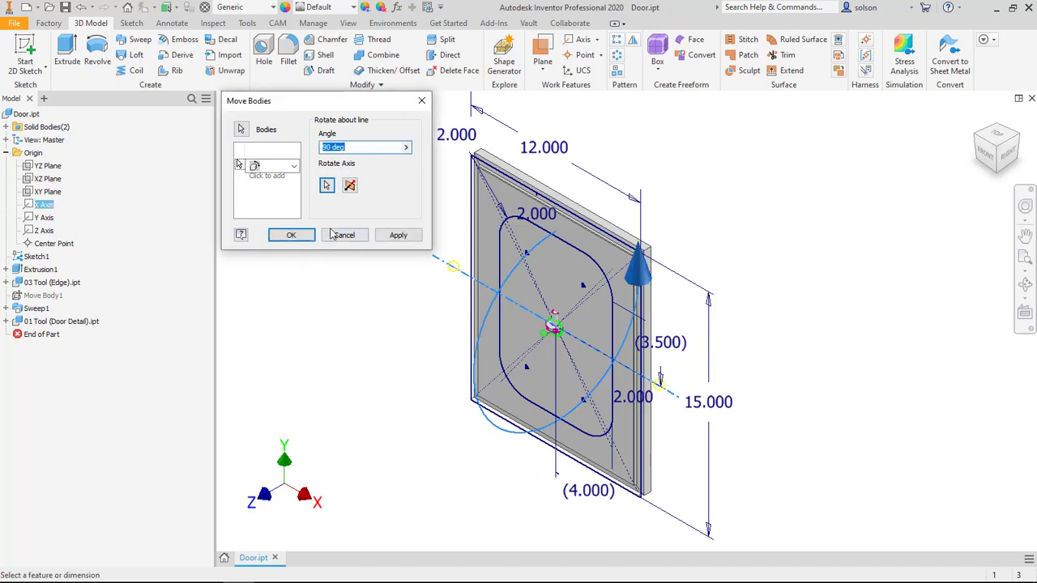
left_click(406, 236)
Step: Select the detail tool body for a free drag move and set its X offset to ToolHorzOffset, referencing the sketch's horizontal reference dimension
scroll(543, 322, "up", 5)
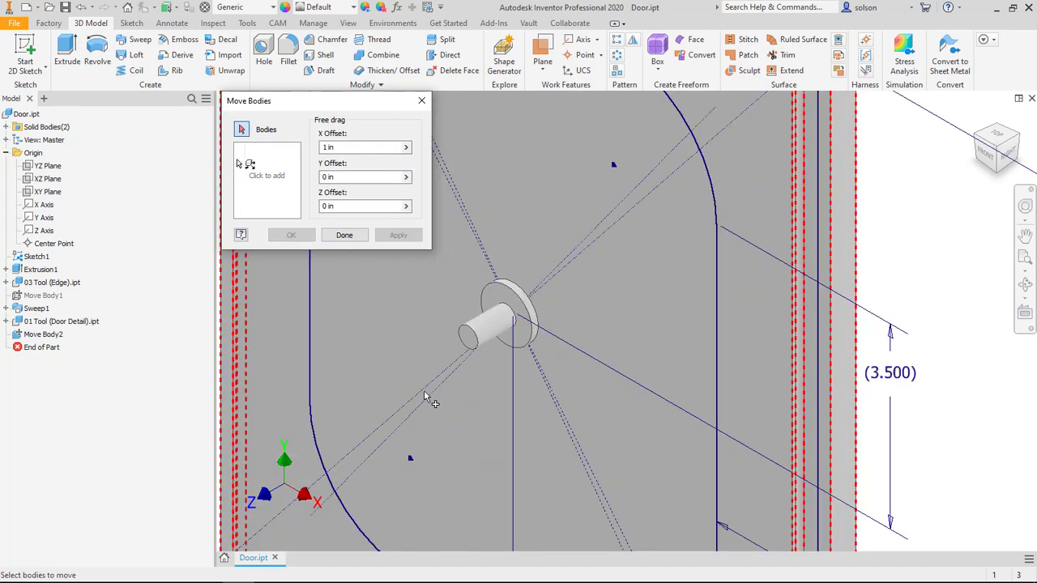
scroll(424, 392, "down", 5)
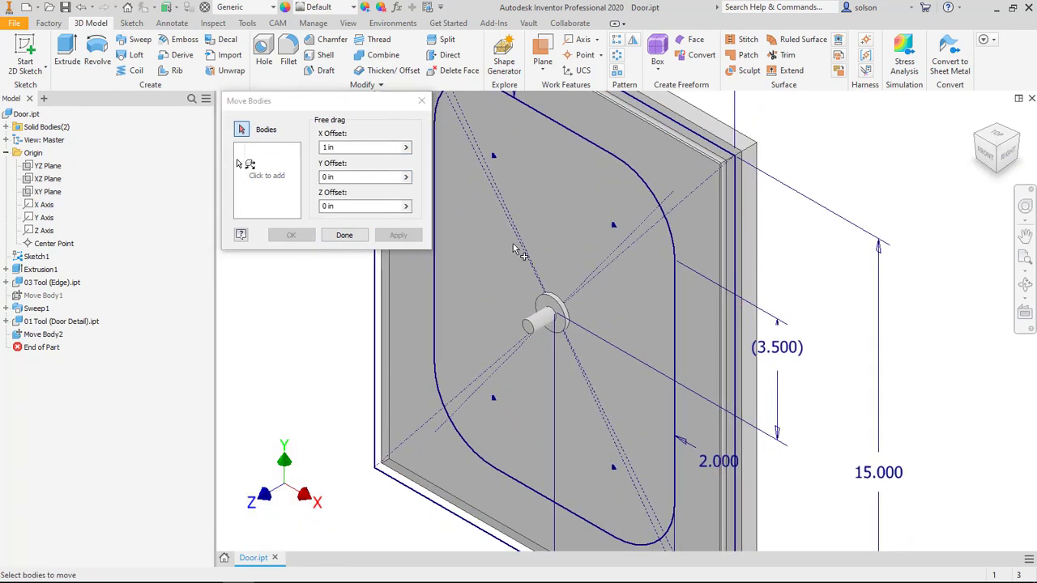
left_click(258, 166)
left_click(293, 166)
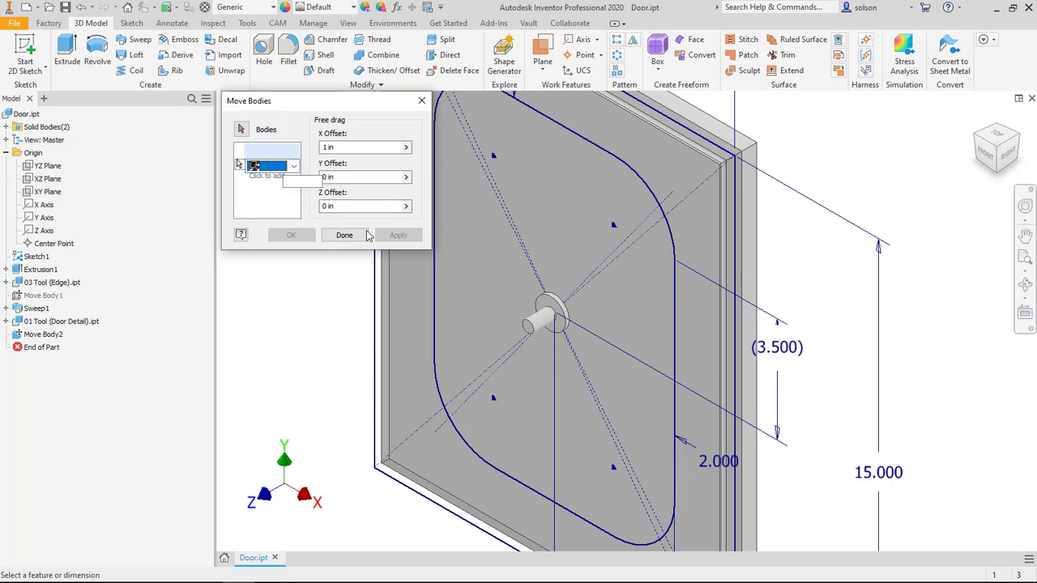
left_click(254, 178)
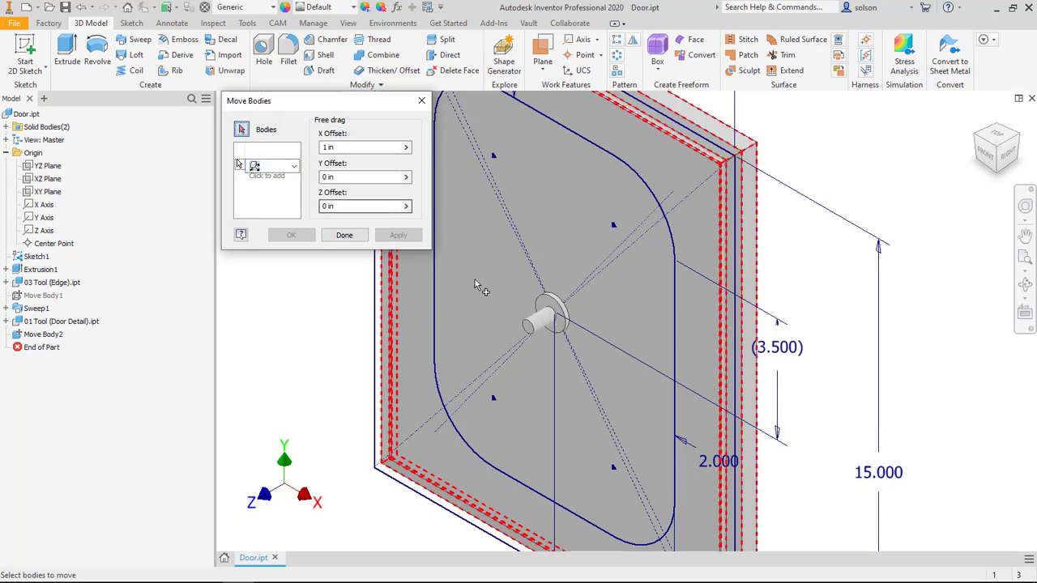
left_click(544, 318)
middle_click_drag(552, 260, 539, 210)
scroll(559, 243, "down", 3)
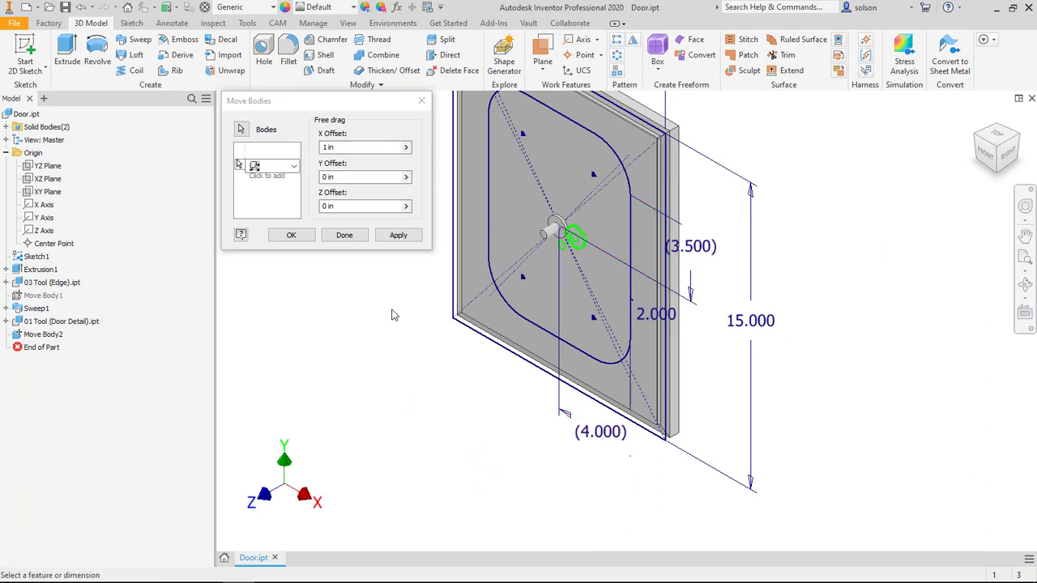
left_click(364, 147)
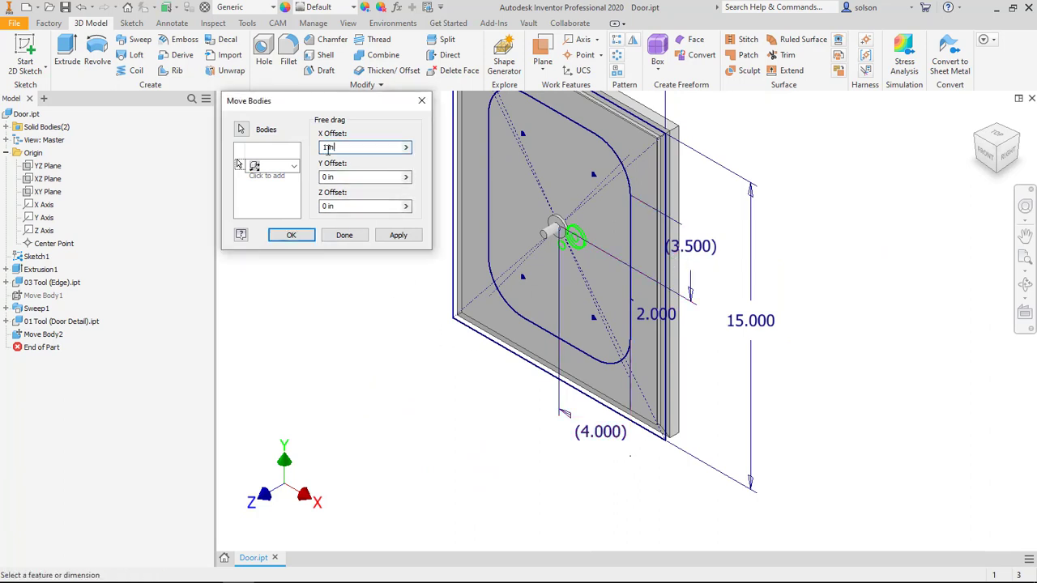
left_click(618, 438)
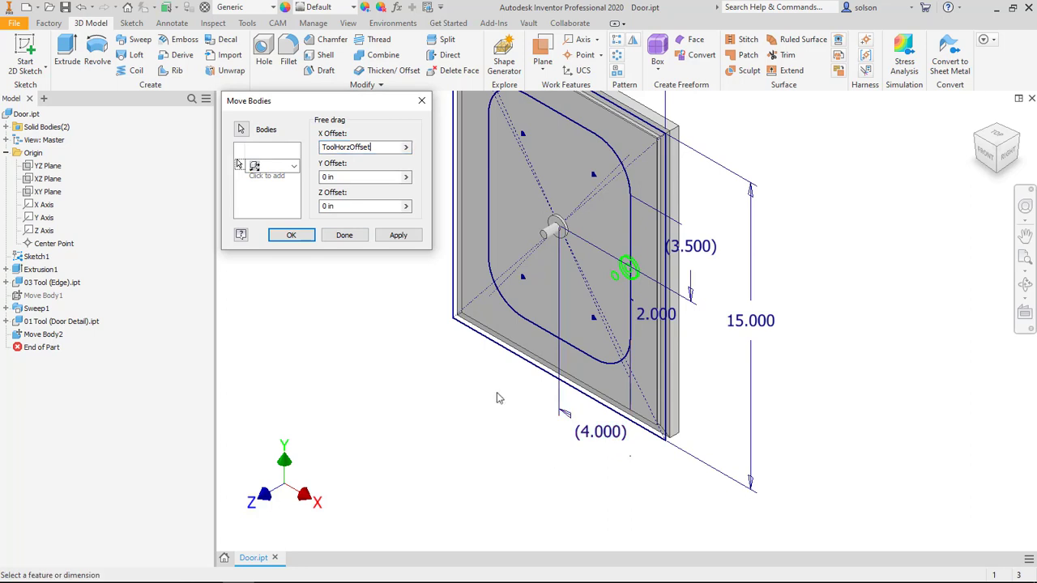
Step: Set the detail tool body's Y offset to ToolVertOffset, referencing the sketch's vertical reference dimension, and complete the move
left_click(344, 177)
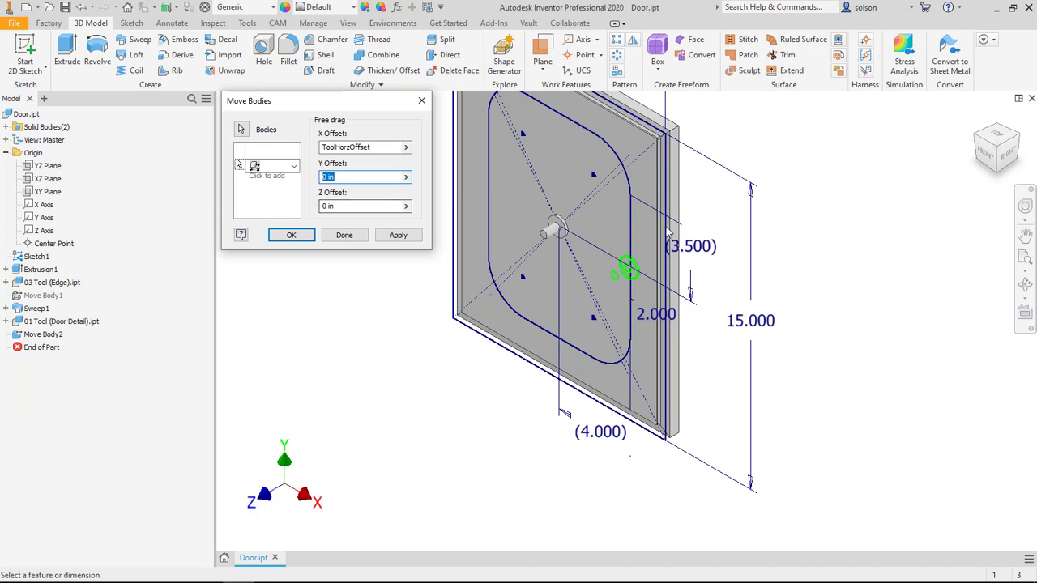
left_click(697, 247)
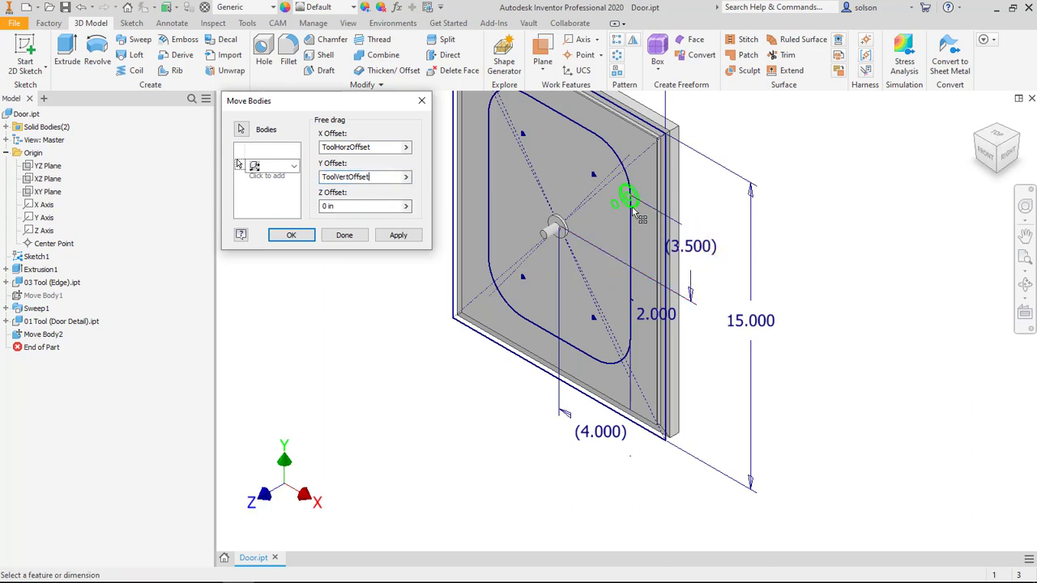
left_click(321, 323)
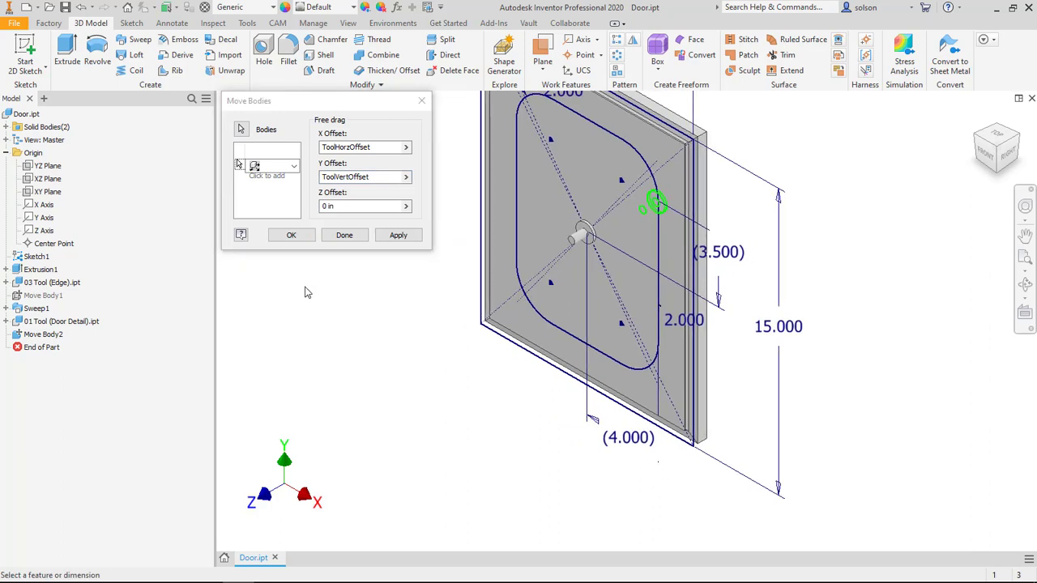
left_click(293, 236)
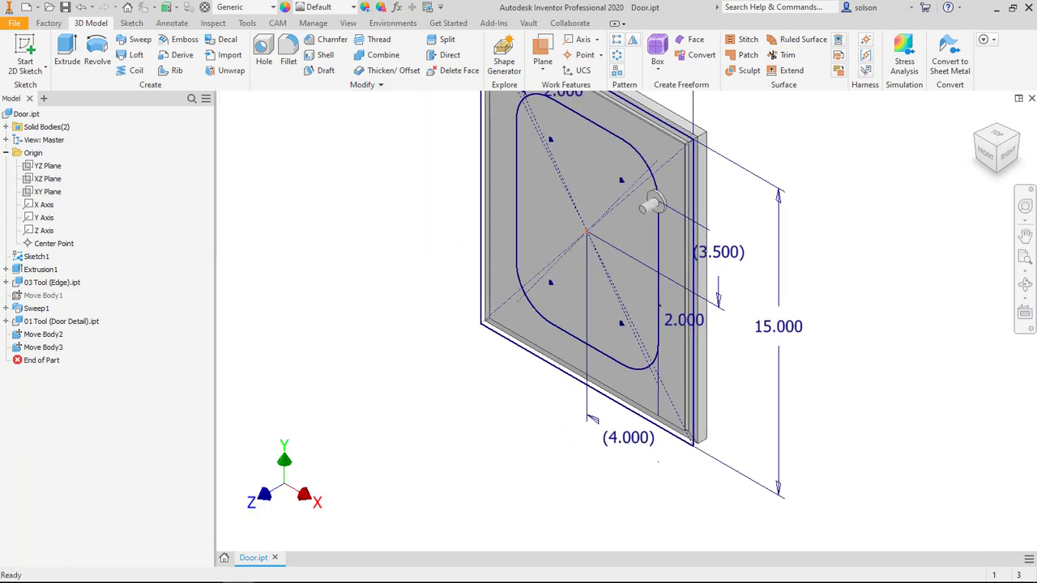
Step: Solid-sweep the detail tool body along the sketch's inner rounded rectangle, with the output set to a new solid
left_click(139, 40)
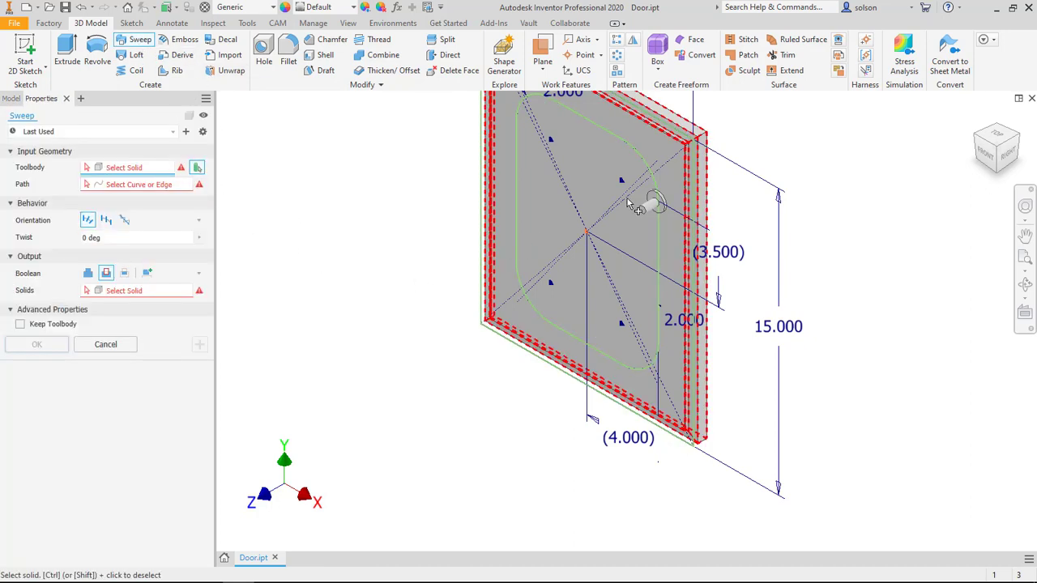
left_click(653, 204)
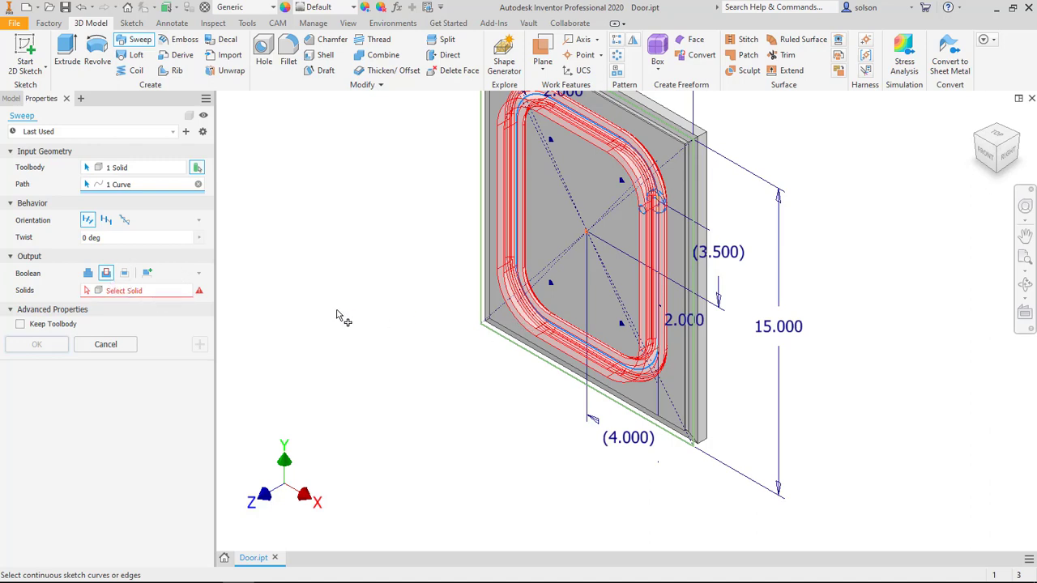
left_click(148, 275)
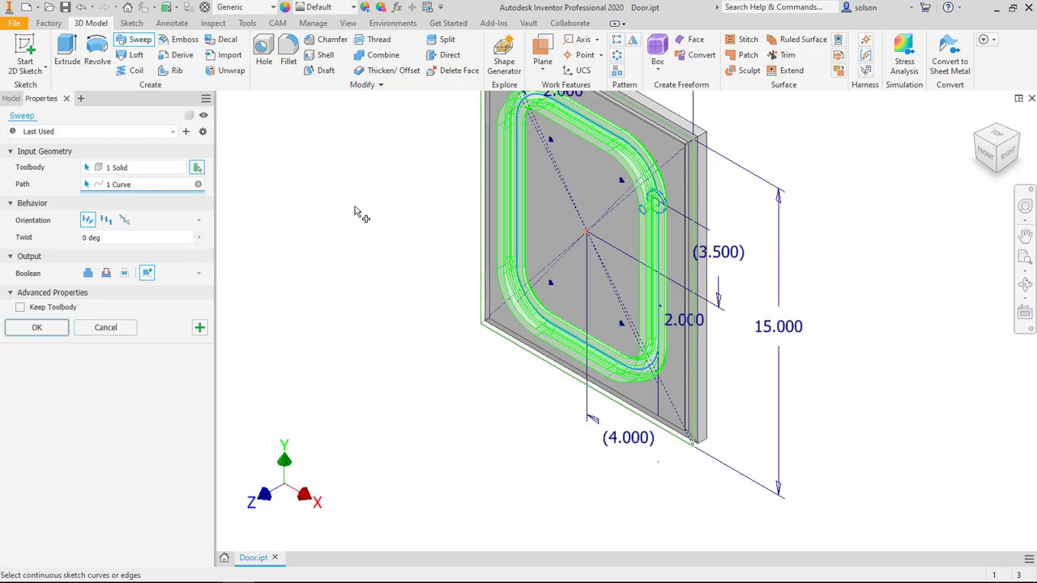
left_click(37, 327)
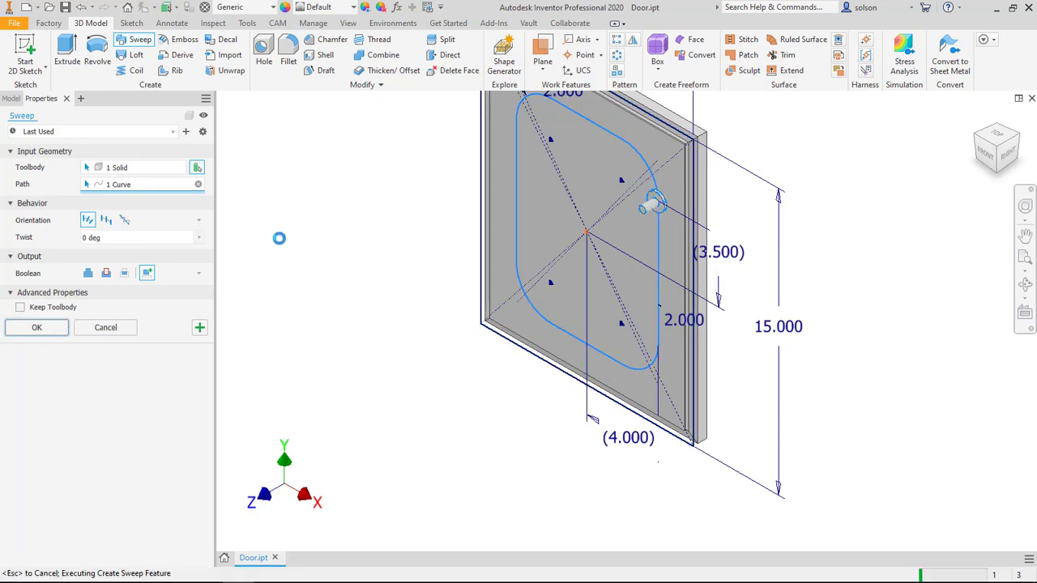
middle_click_drag(278, 236, 338, 292)
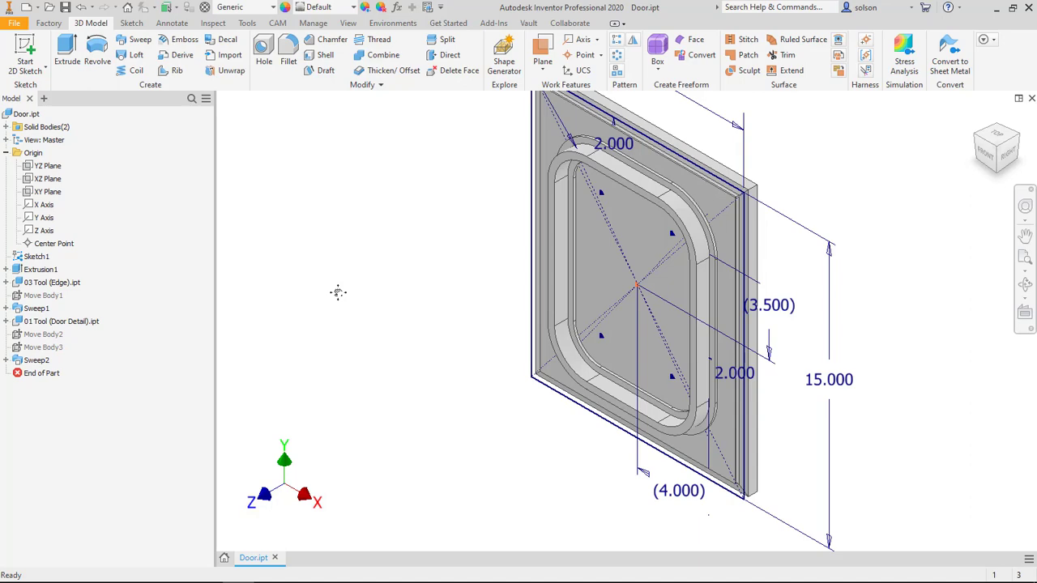
Step: Cut the swept detail body from the door with Combine, using the door as base and not keeping the toolbody
left_click(378, 60)
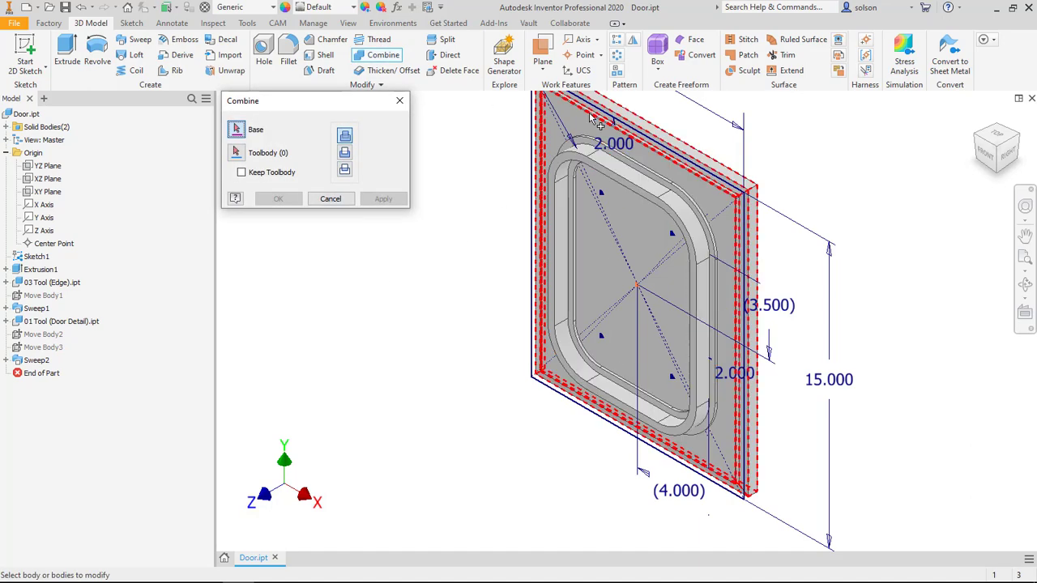
left_click(562, 118)
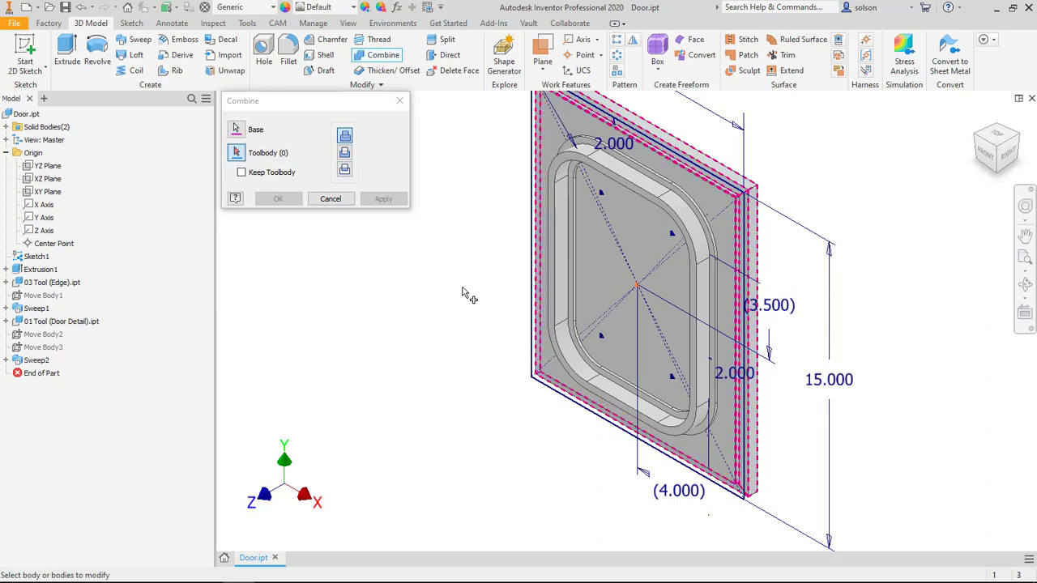
left_click(237, 153)
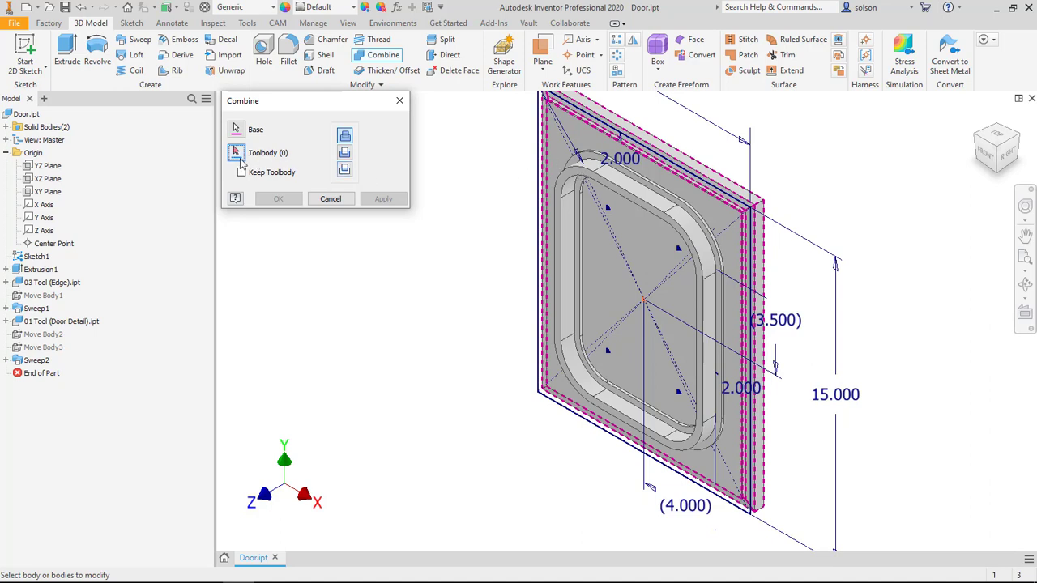
left_click(587, 189)
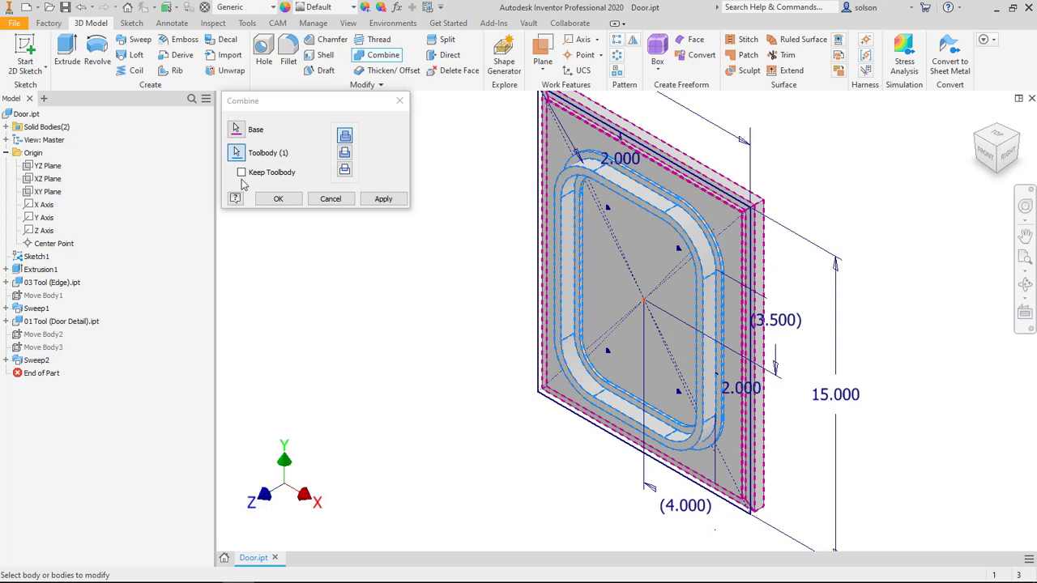
left_click(346, 154)
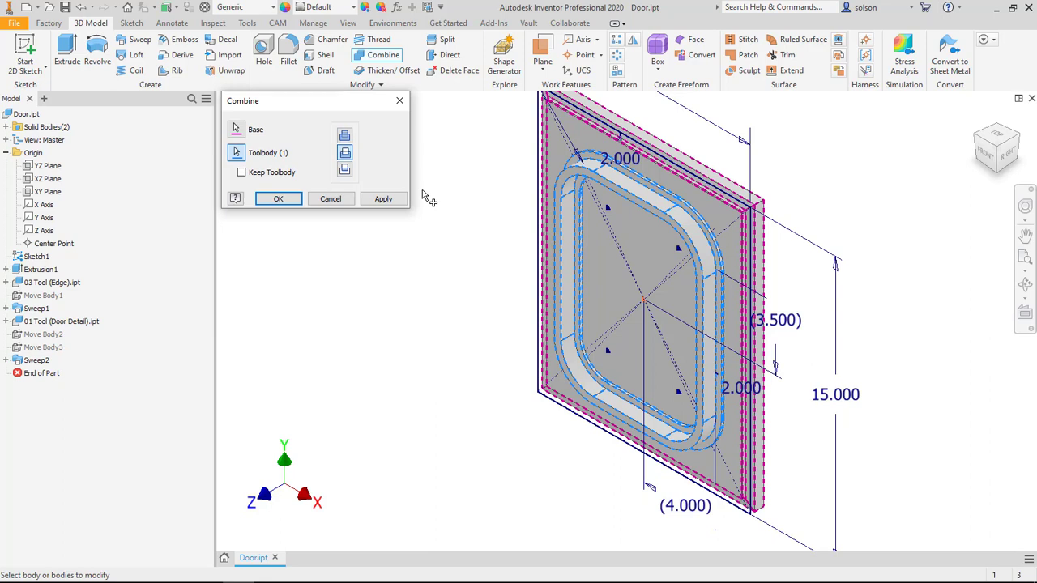
scroll(409, 201, "down", 3)
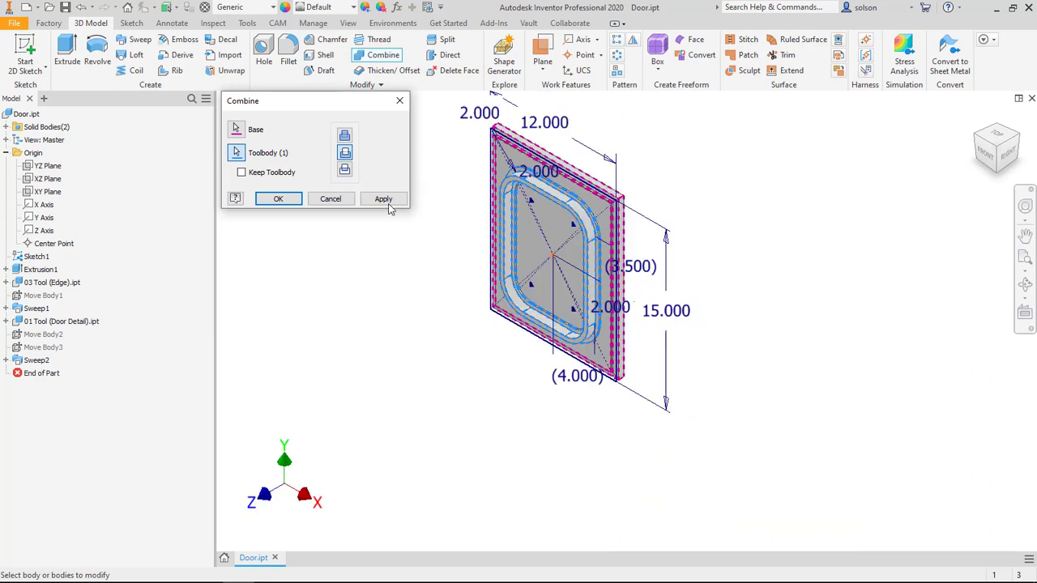
left_click(278, 199)
Step: Hide Sketch1 and examine the detail groove and edge profile cut into the door
scroll(478, 183, "up", 5)
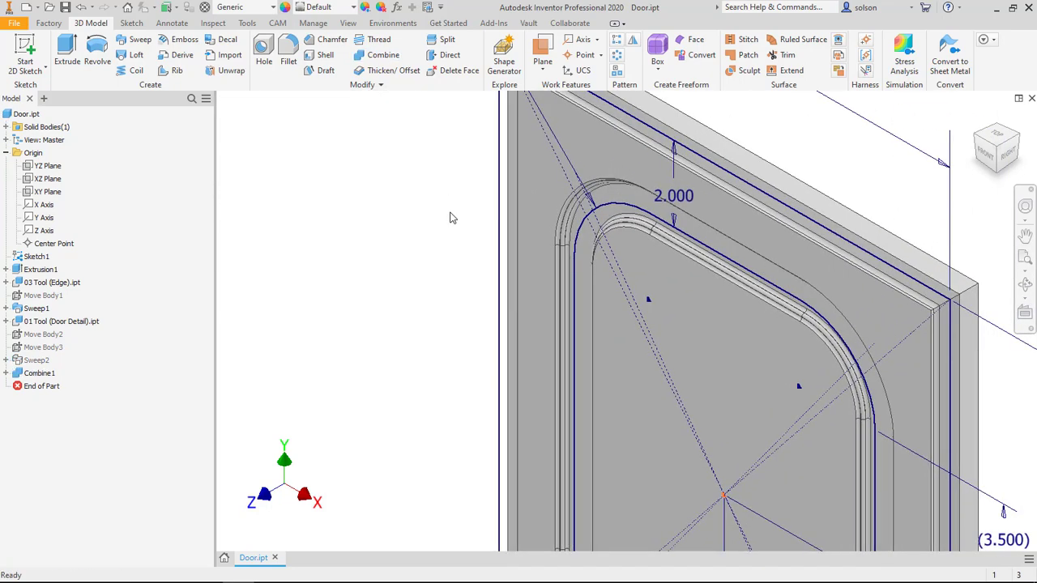
right_click(40, 258)
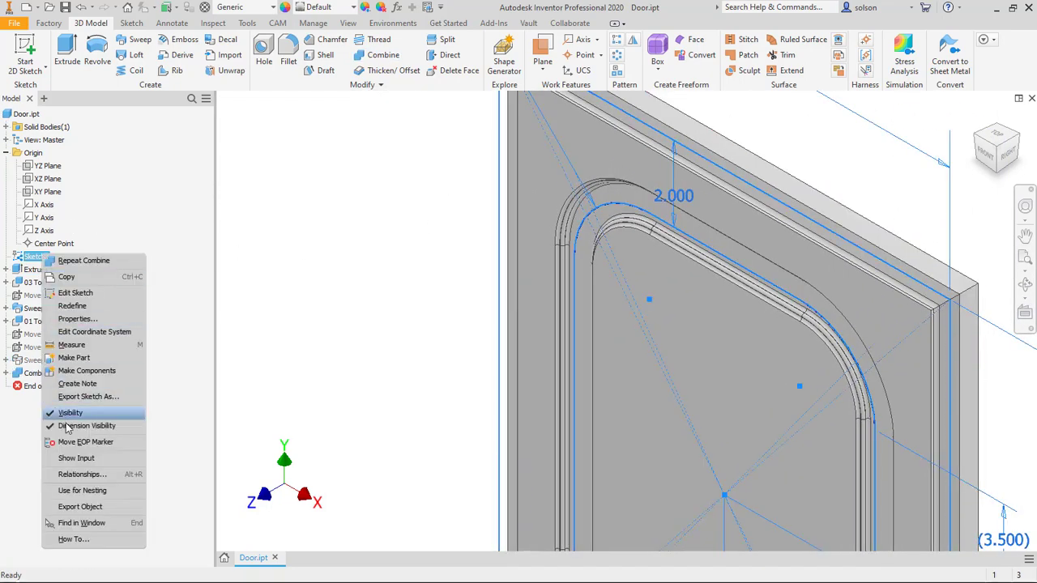
left_click(71, 414)
scroll(465, 326, "down", 5)
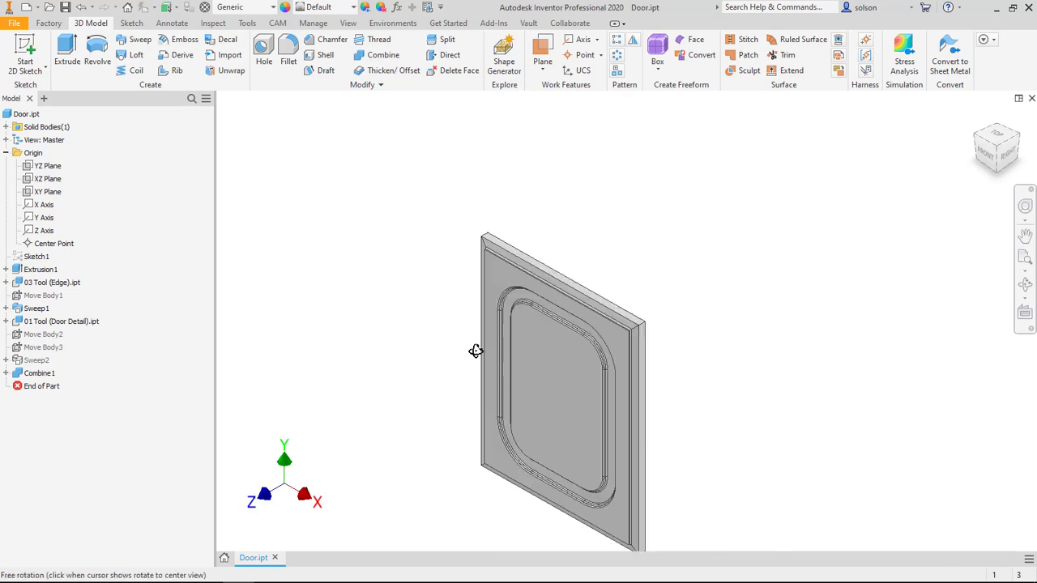
middle_click_drag(475, 351, 451, 243, "shift")
scroll(451, 243, "up", 5)
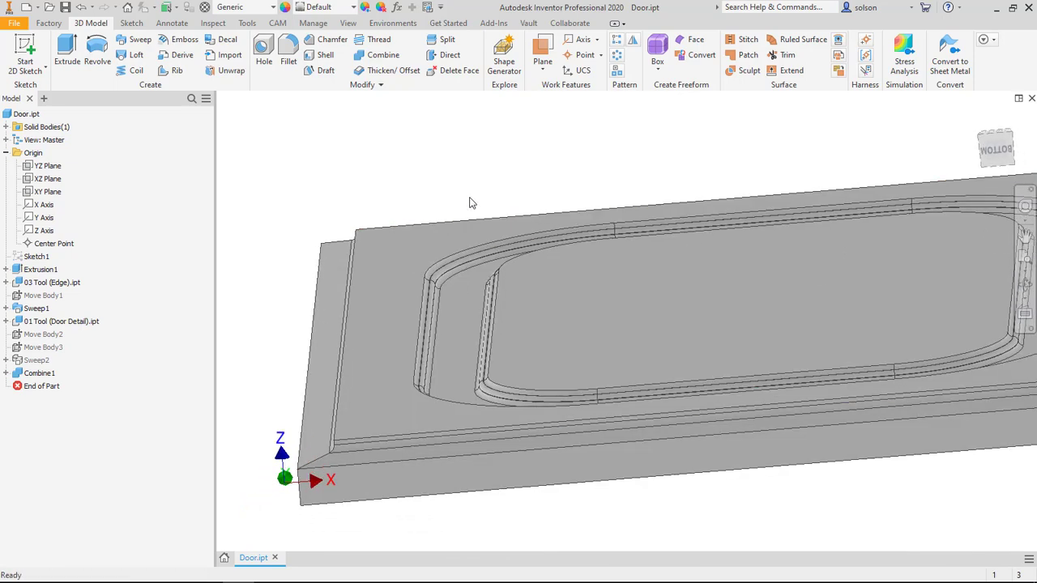
scroll(421, 308, "down", 5)
middle_click_drag(421, 308, 351, 349, "shift")
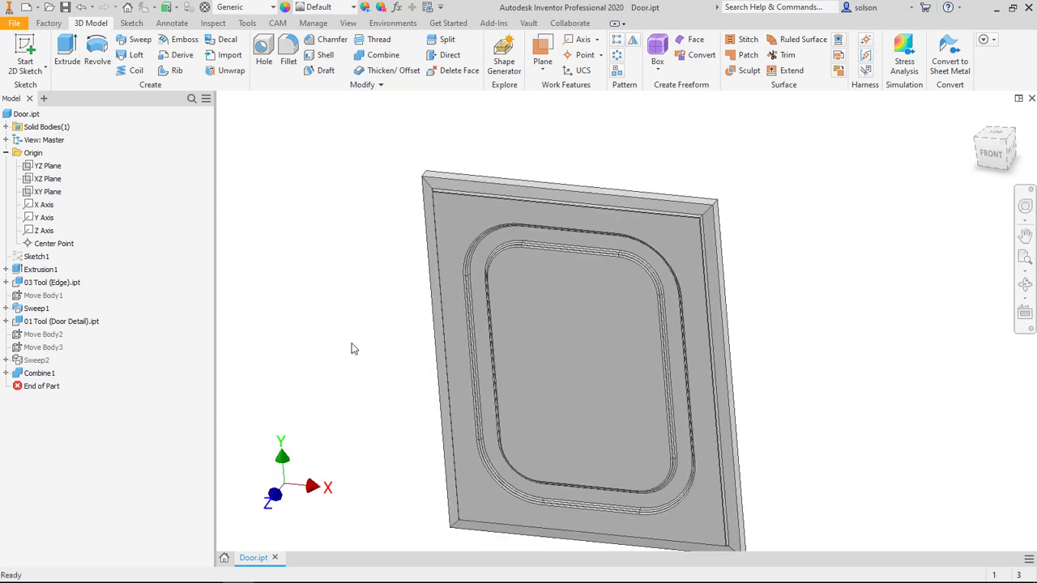